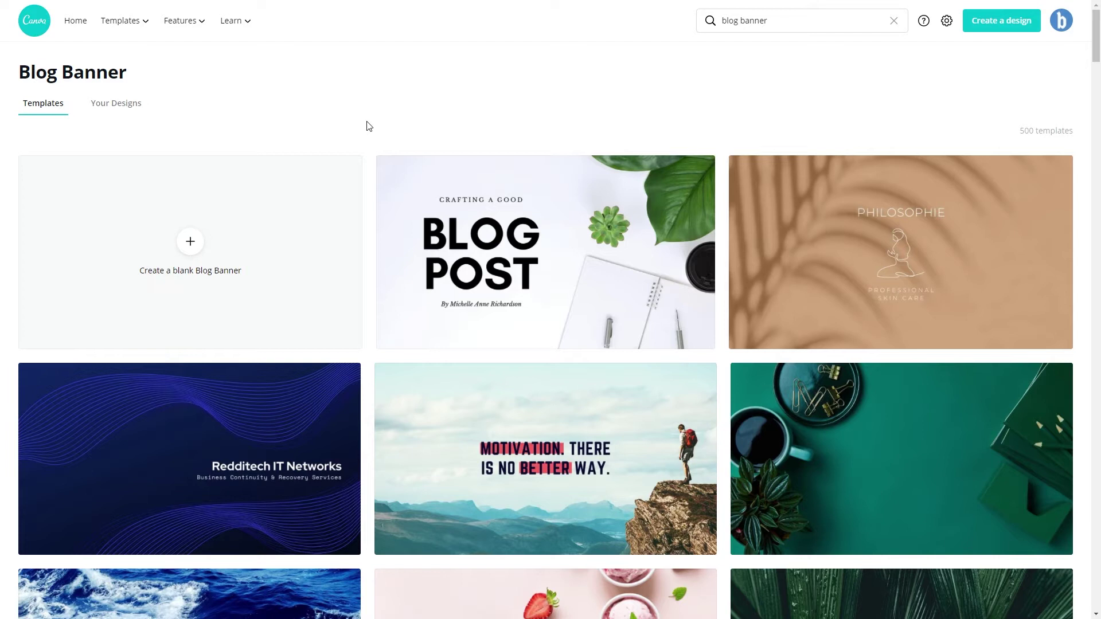
Browse the blog banner templates for a suitable design.
scroll(418, 238, "down", 5)
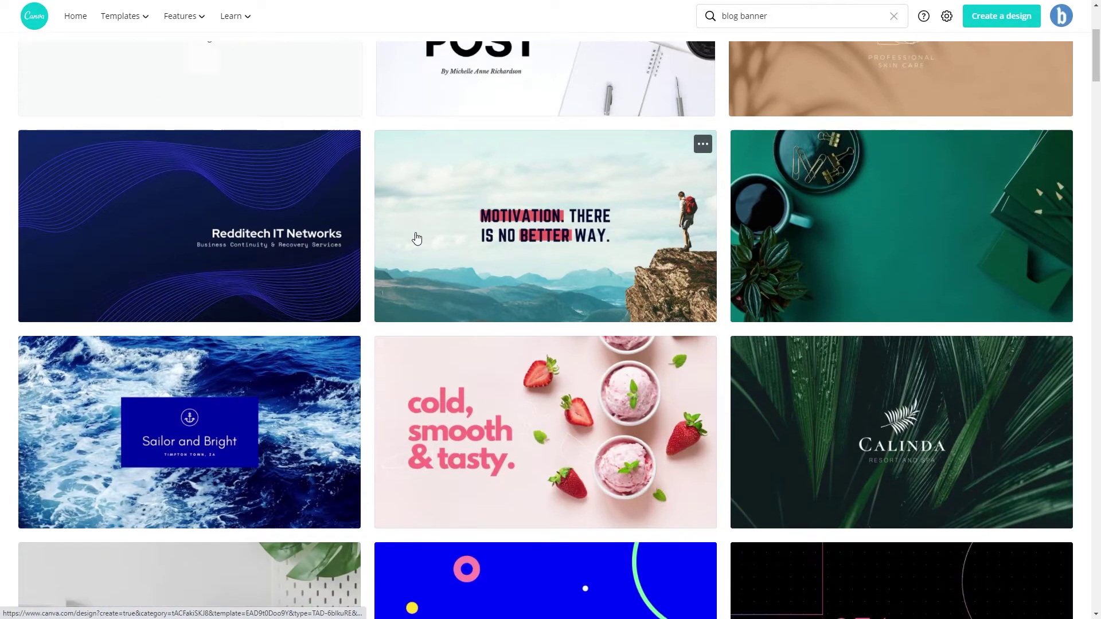
scroll(417, 238, "down", 3)
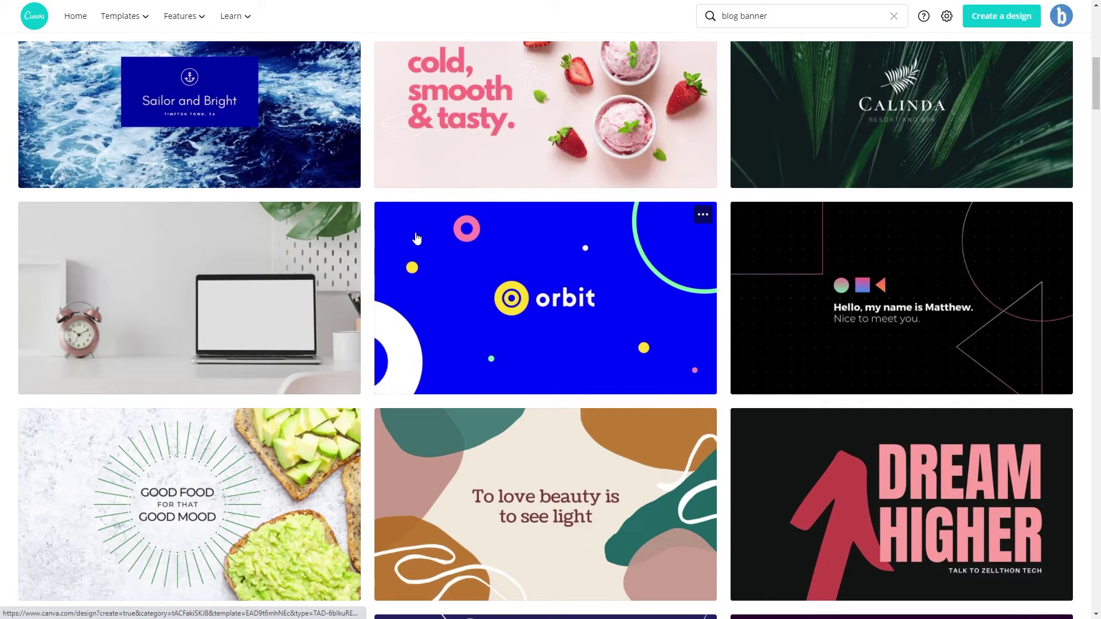
scroll(404, 246, "down", 7)
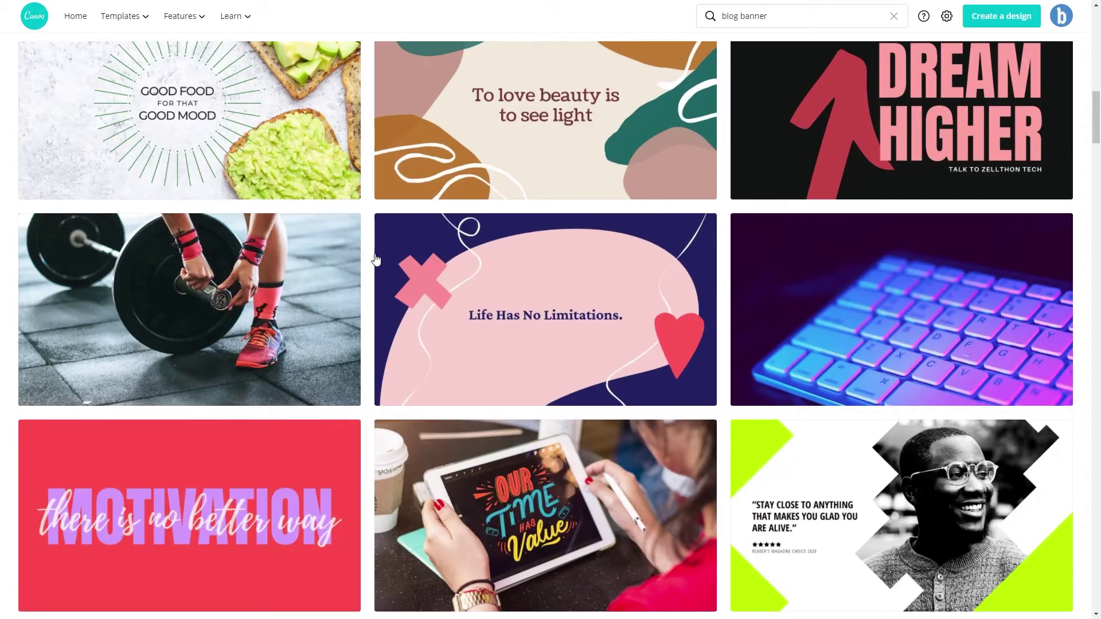
scroll(383, 252, "down", 1)
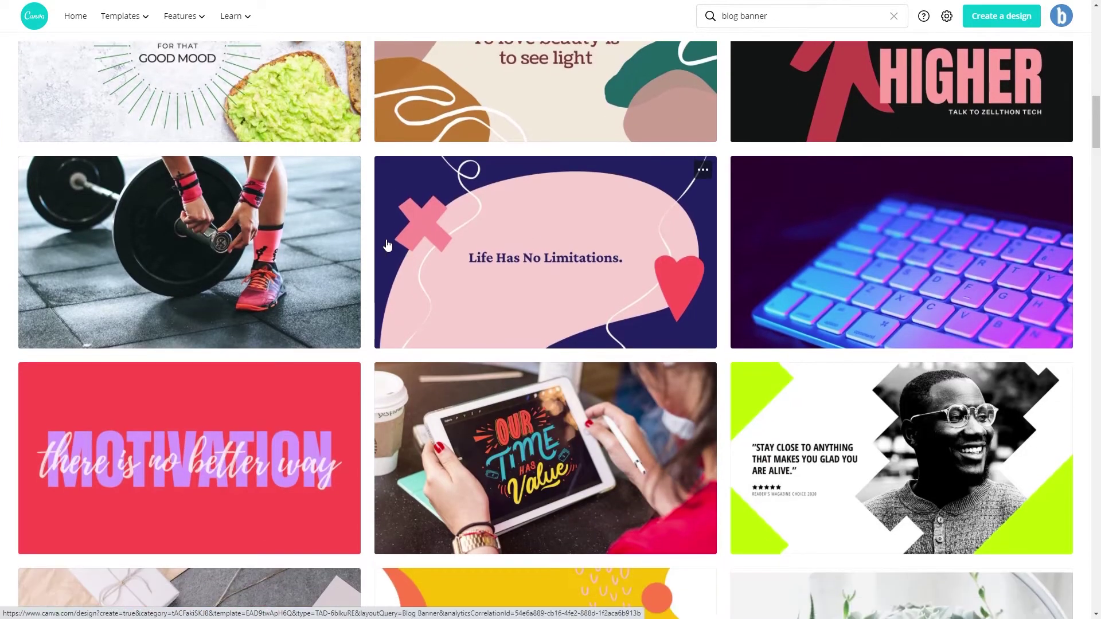
scroll(387, 245, "down", 4)
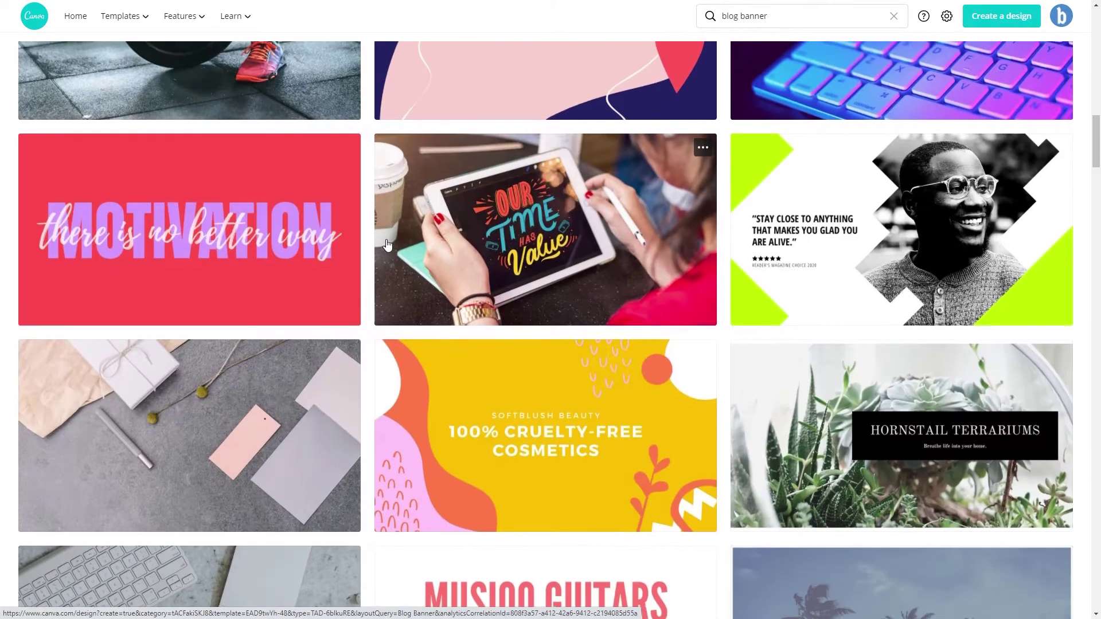
scroll(215, 168, "up", 4)
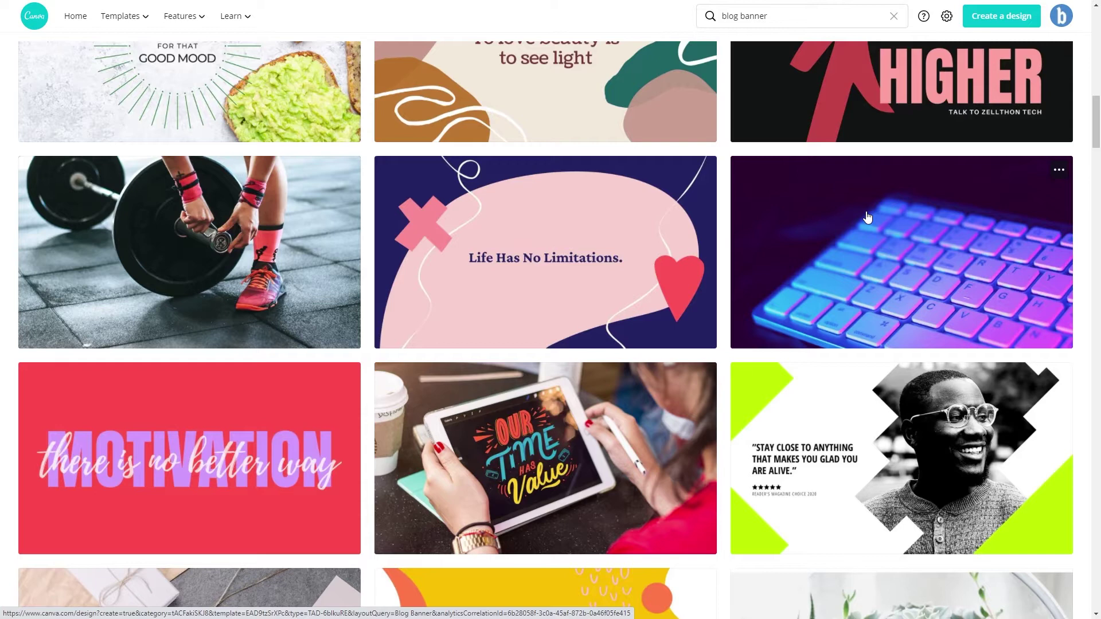
scroll(867, 217, "down", 12)
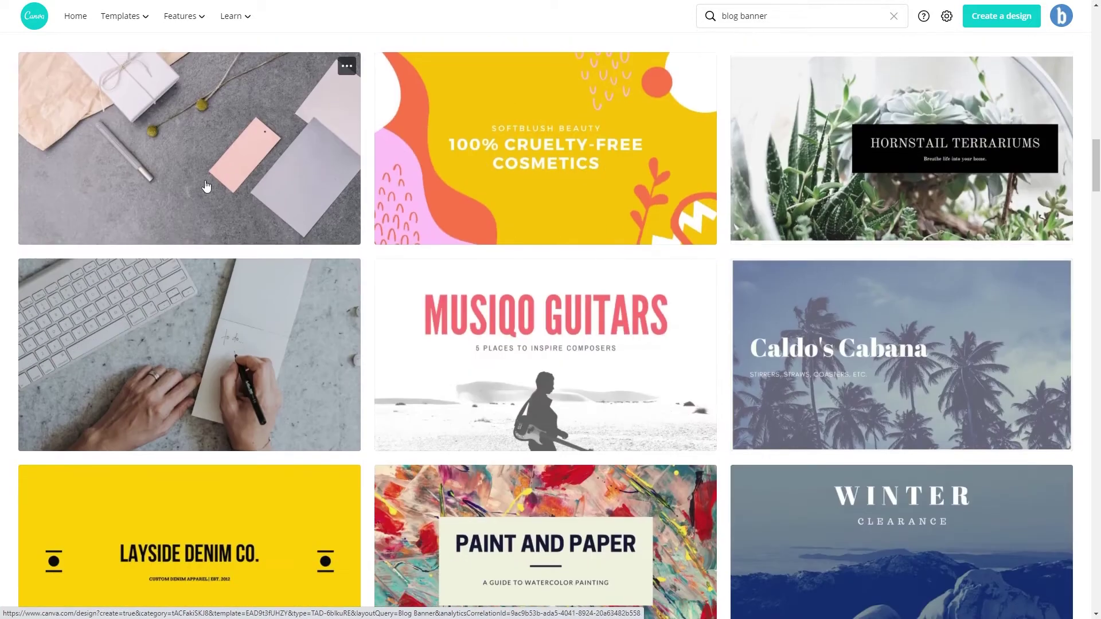
scroll(206, 186, "down", 10)
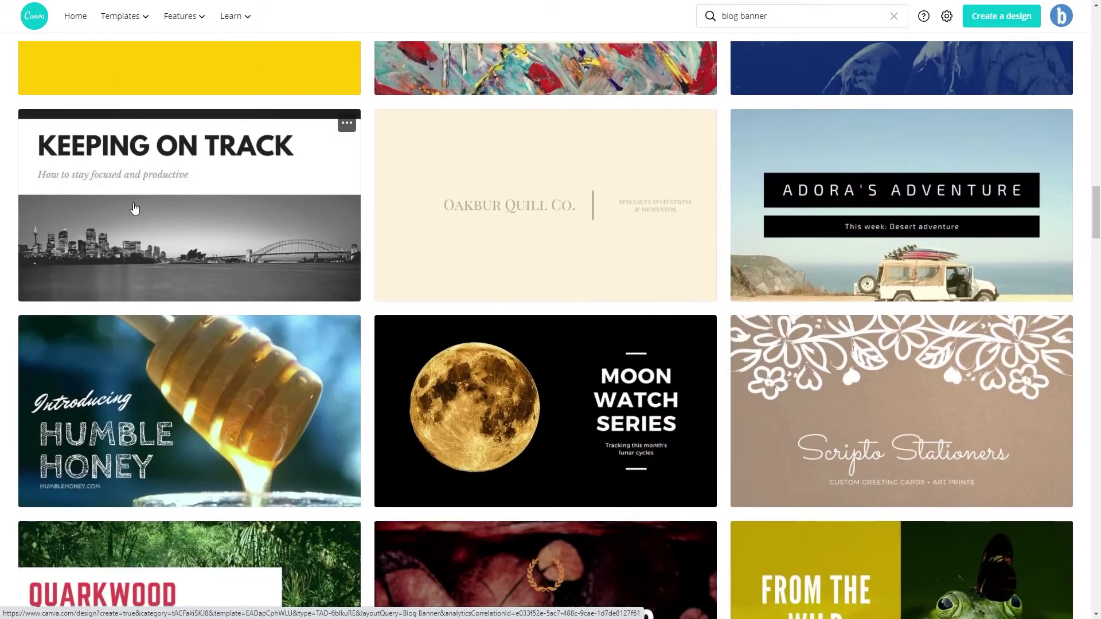
scroll(149, 200, "down", 7)
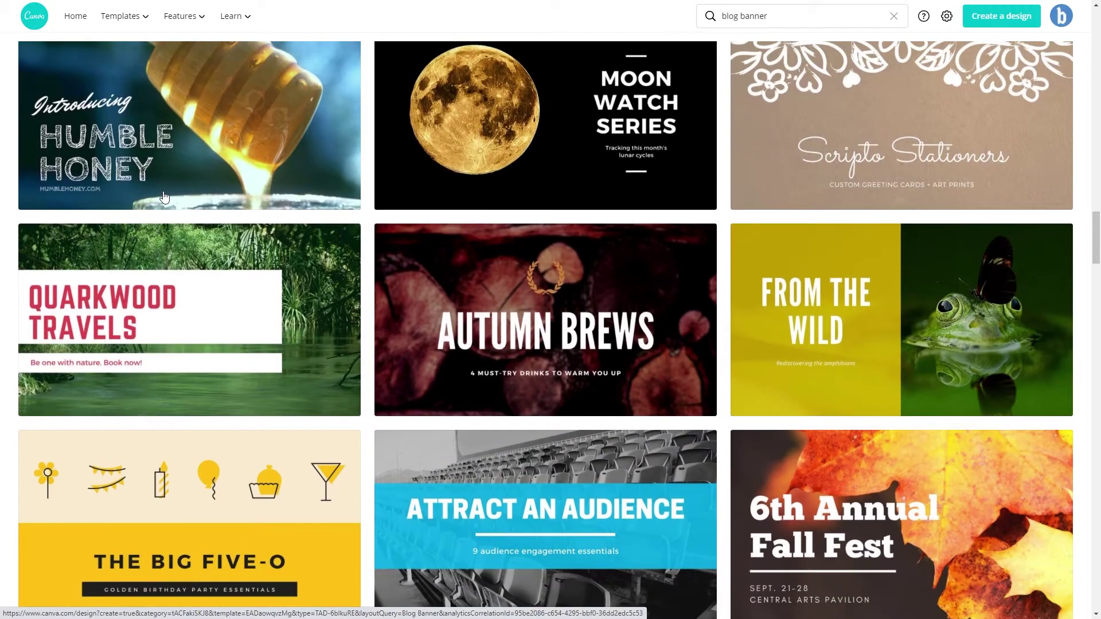
scroll(166, 195, "down", 7)
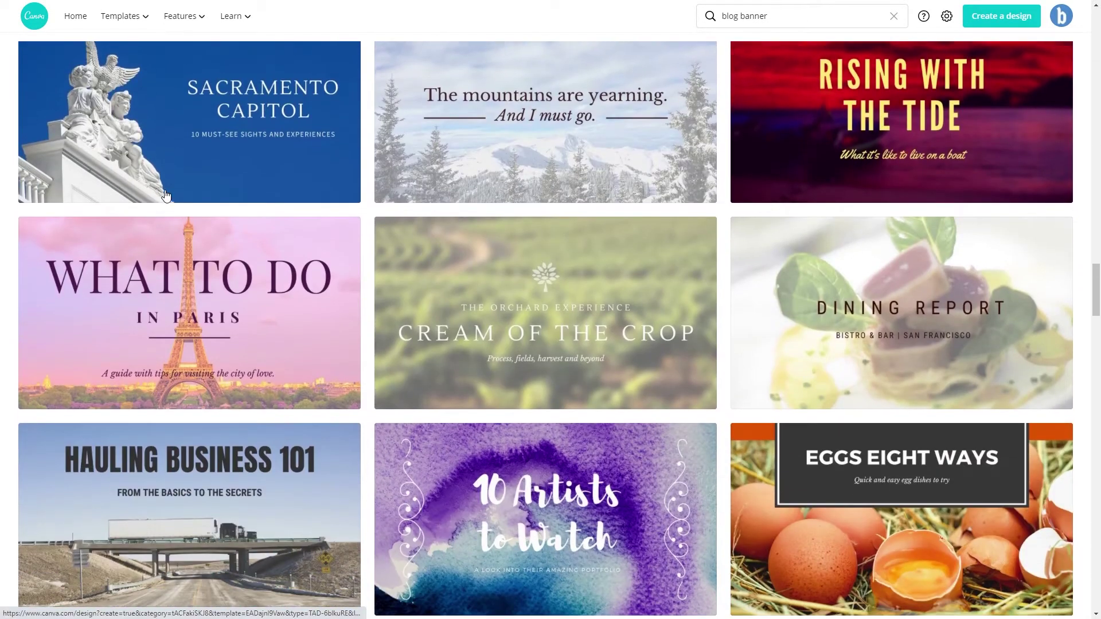
scroll(166, 194, "down", 6)
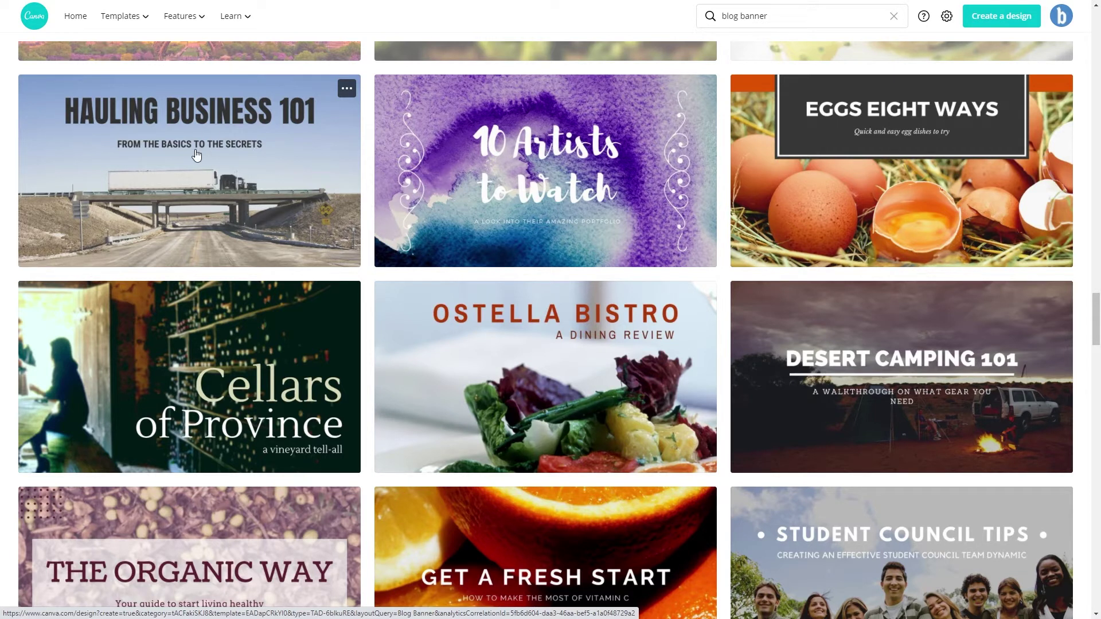
scroll(259, 351, "down", 10)
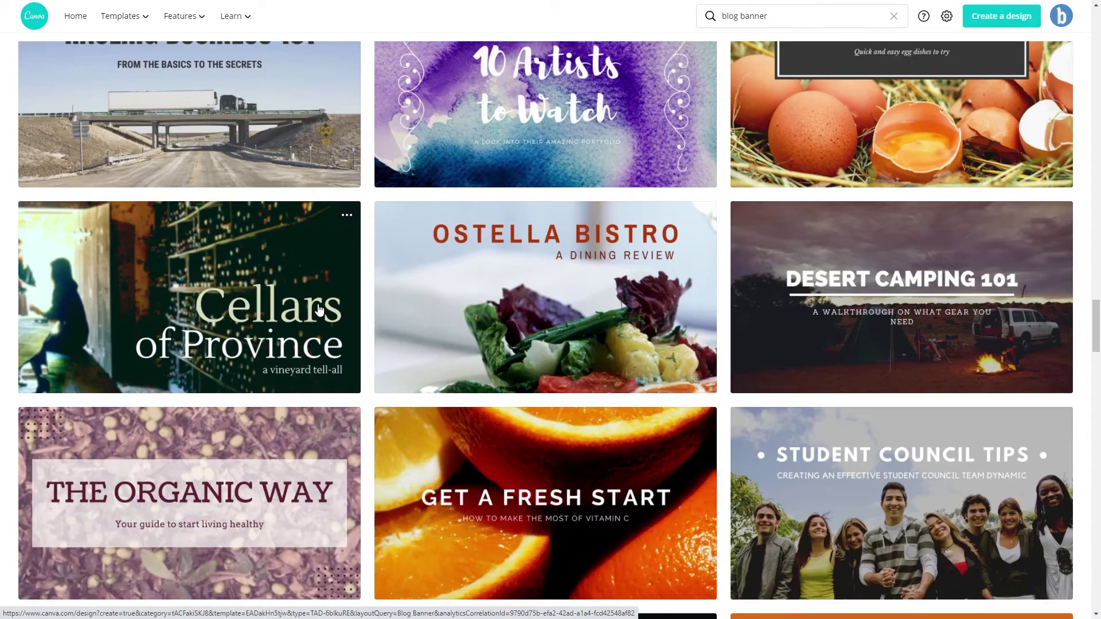
scroll(259, 351, "down", 15)
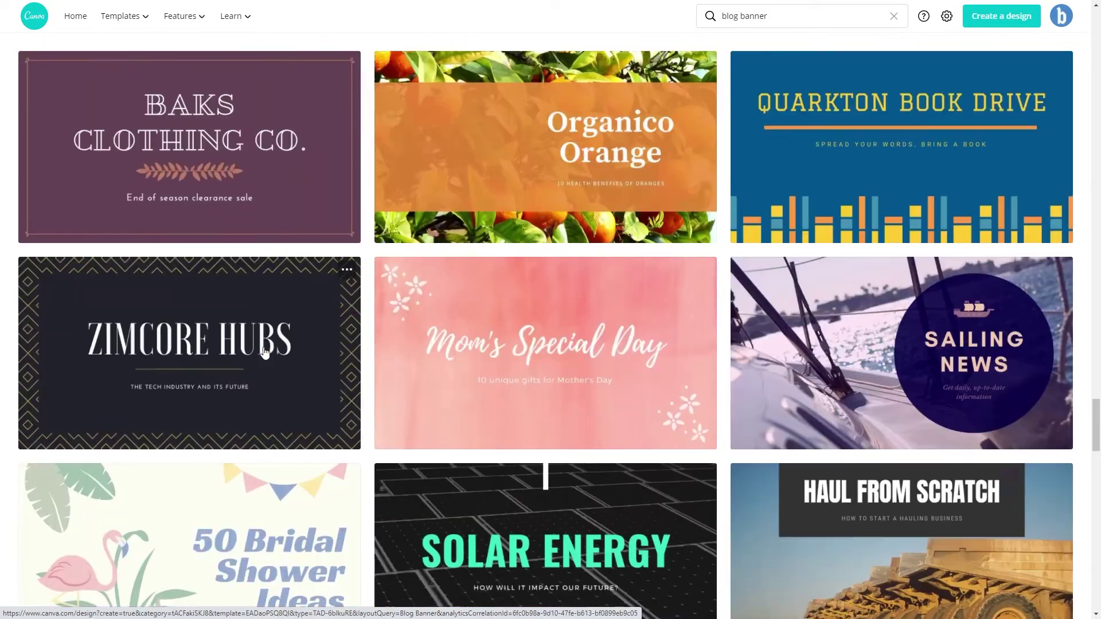
scroll(264, 352, "down", 10)
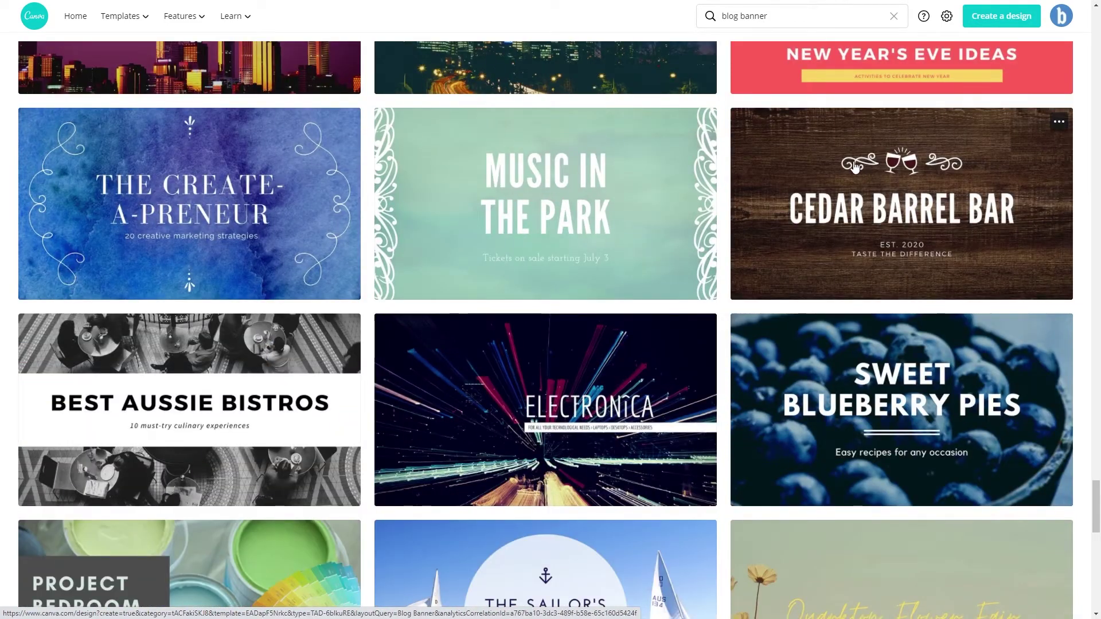
scroll(860, 172, "down", 8)
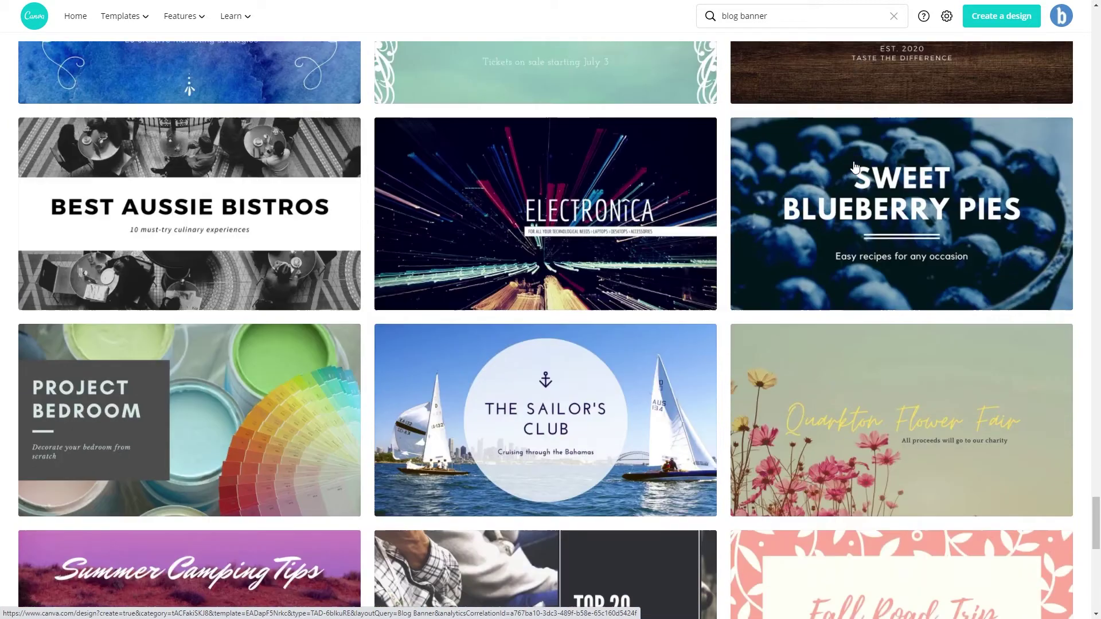
Open the "Top 20 Mobile Apps" blog banner template for editing.
scroll(867, 177, "down", 3)
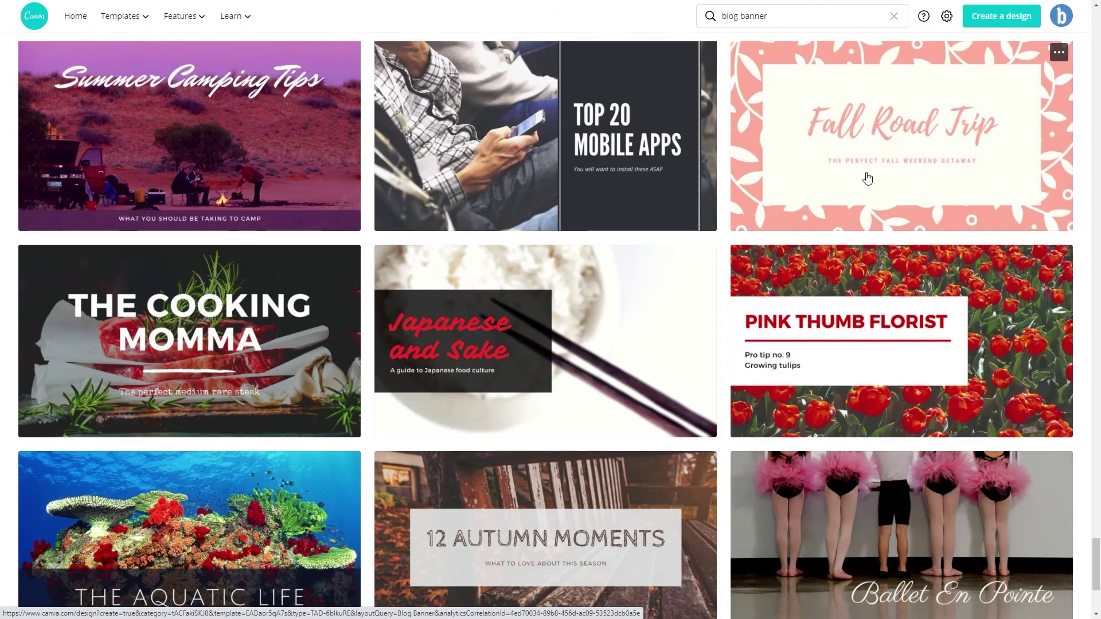
scroll(562, 219, "up", 1)
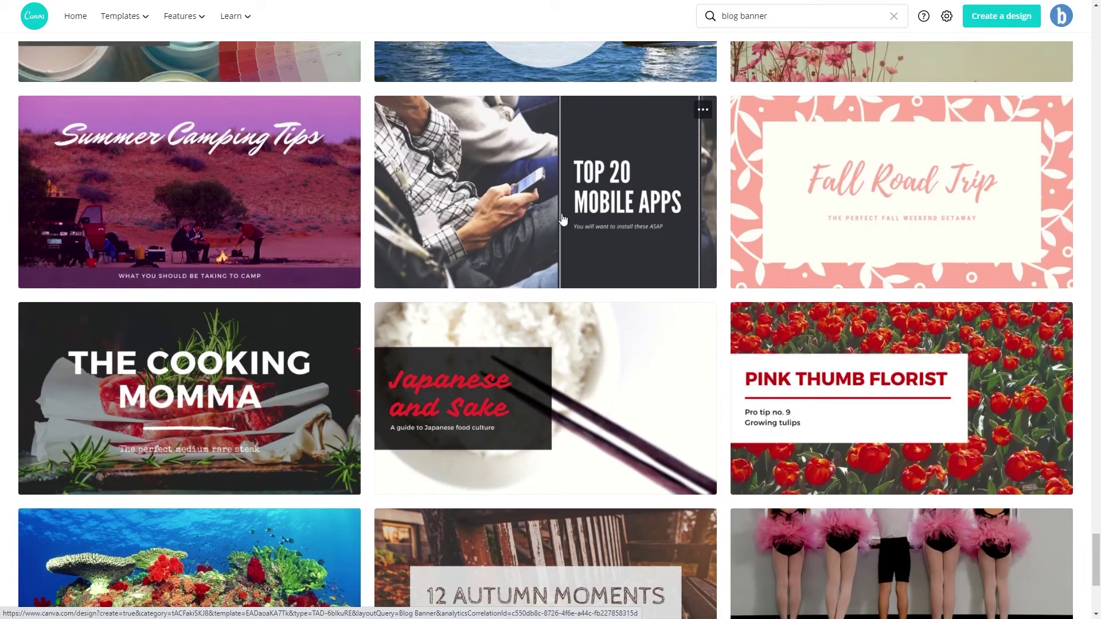
left_click(480, 164)
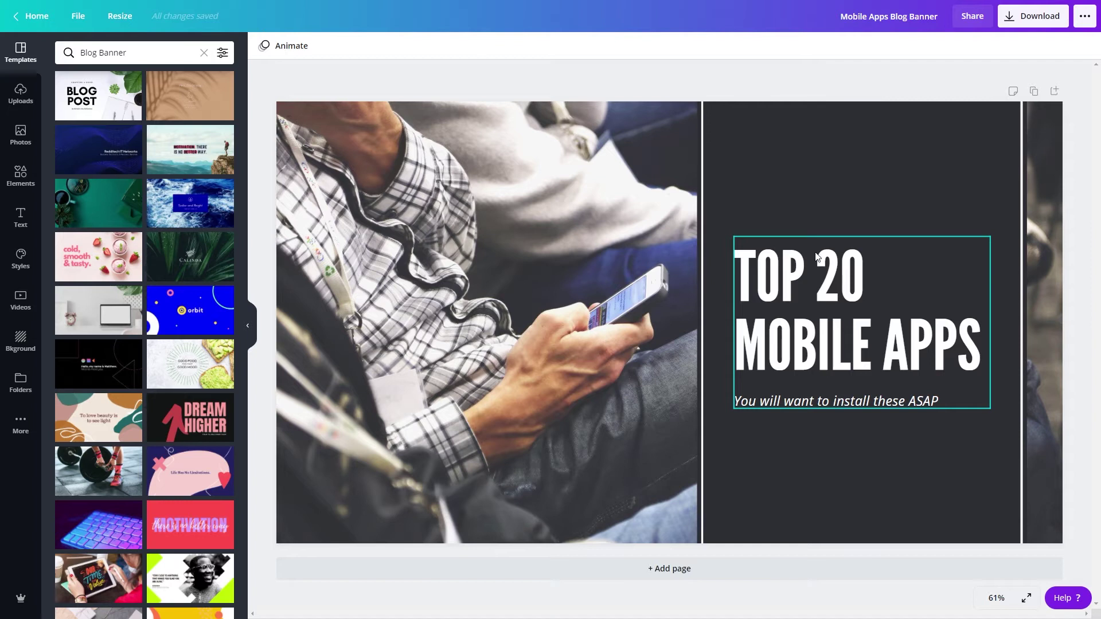
Change the font of the "Top 20 Mobile Apps" headline to Montserrat Extra-Bold.
left_click(828, 301)
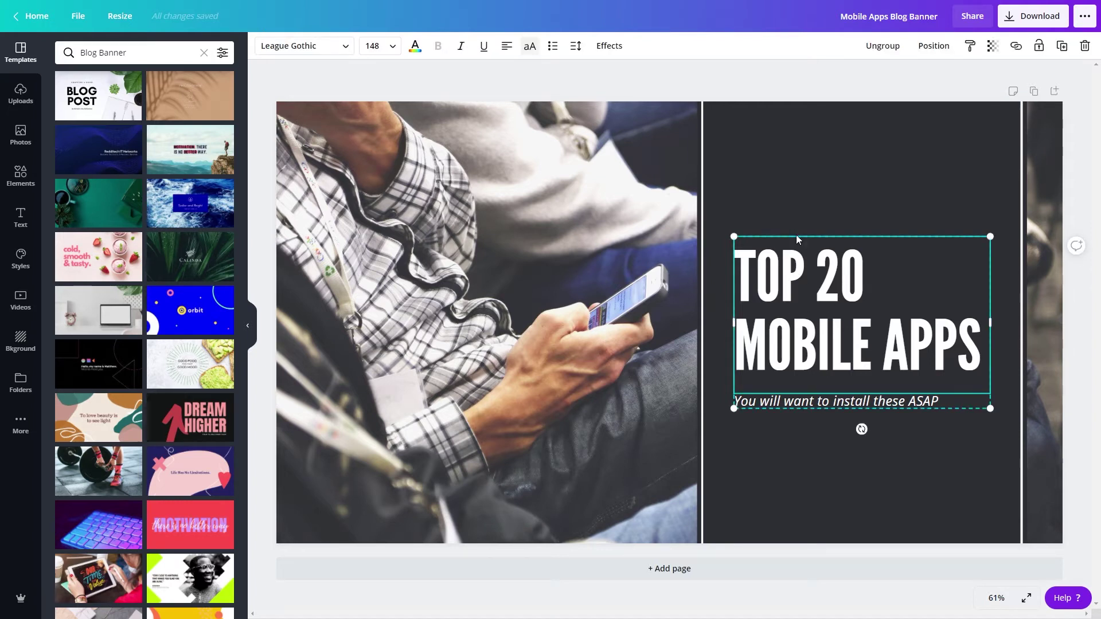
left_click(286, 46)
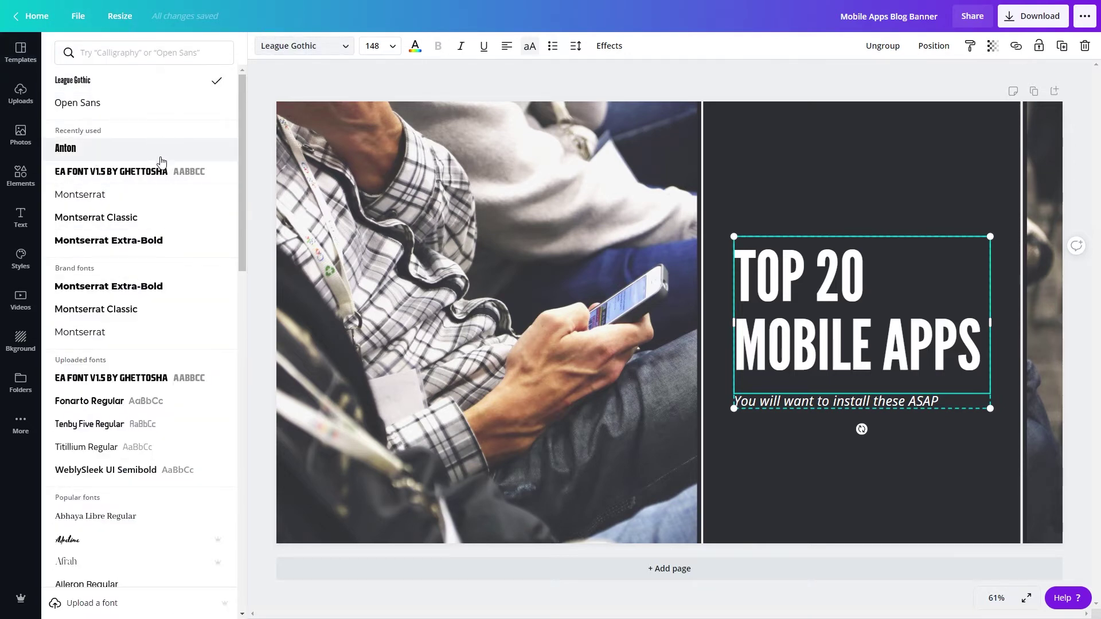
left_click(136, 195)
left_click(130, 219)
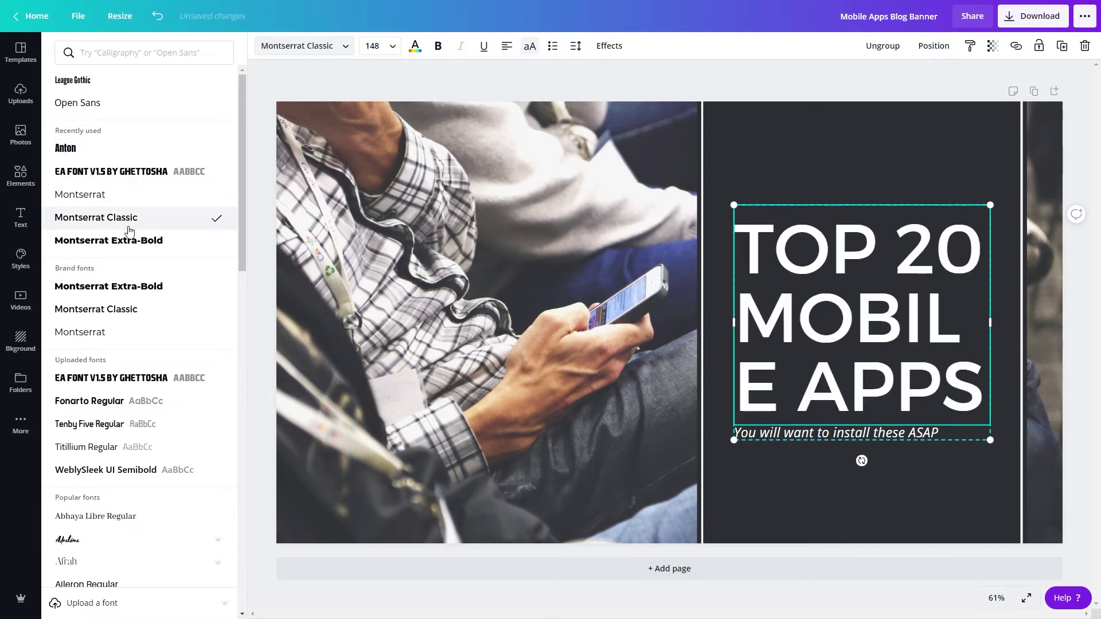
left_click(112, 238)
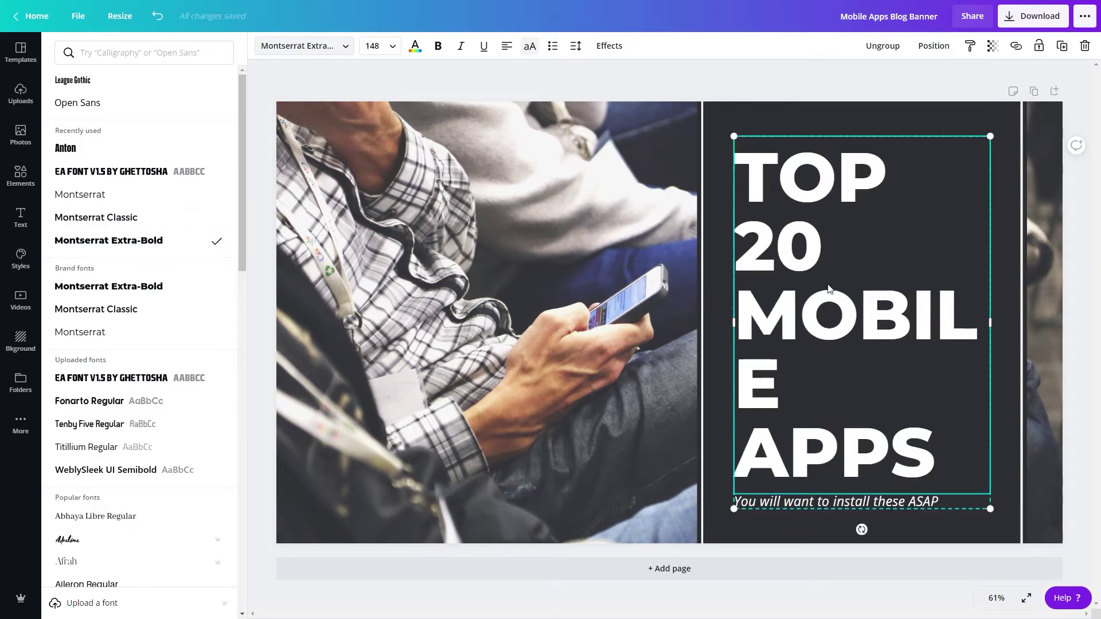
Set the headline's font size to 144.
left_click(379, 46)
scroll(401, 304, "down", 3)
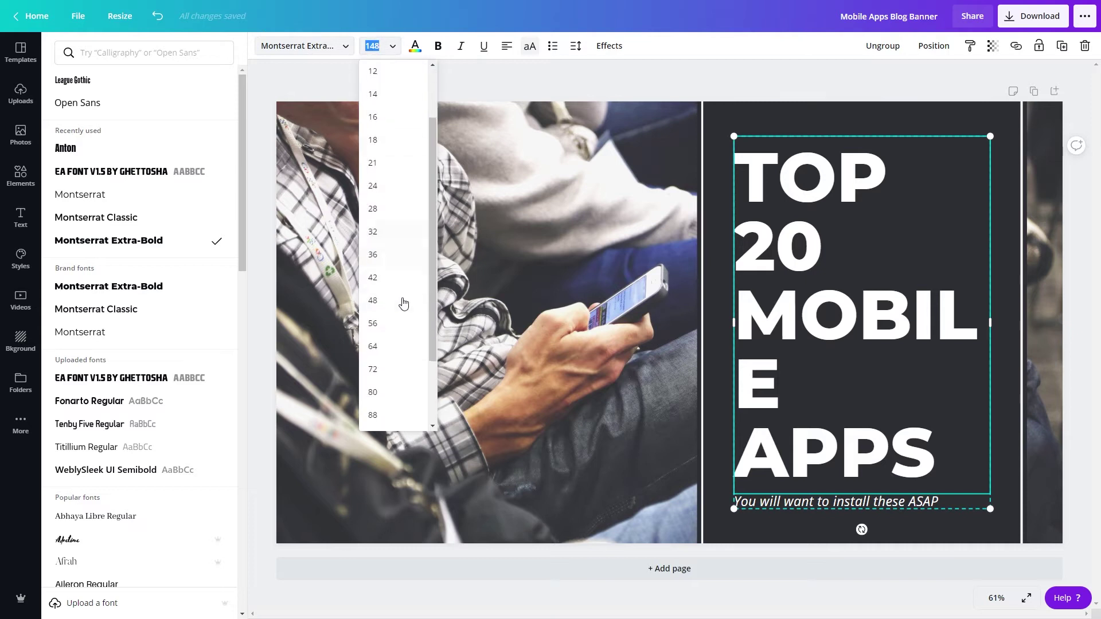
left_click(405, 413)
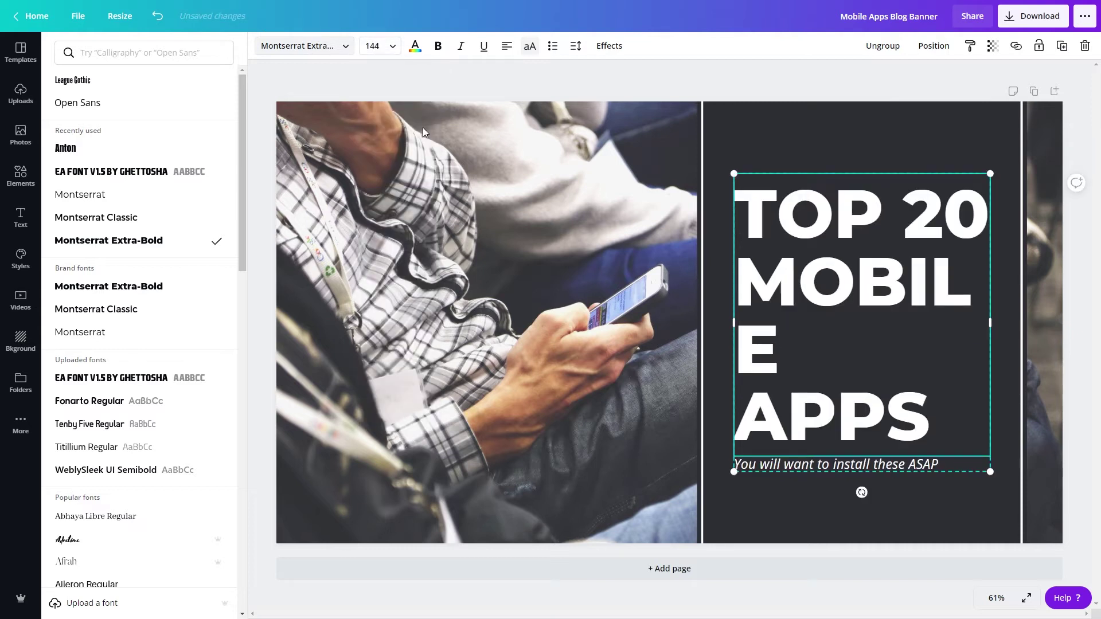
Set the headline's font size to 130 and deselect the text.
left_click(379, 46)
type("1")
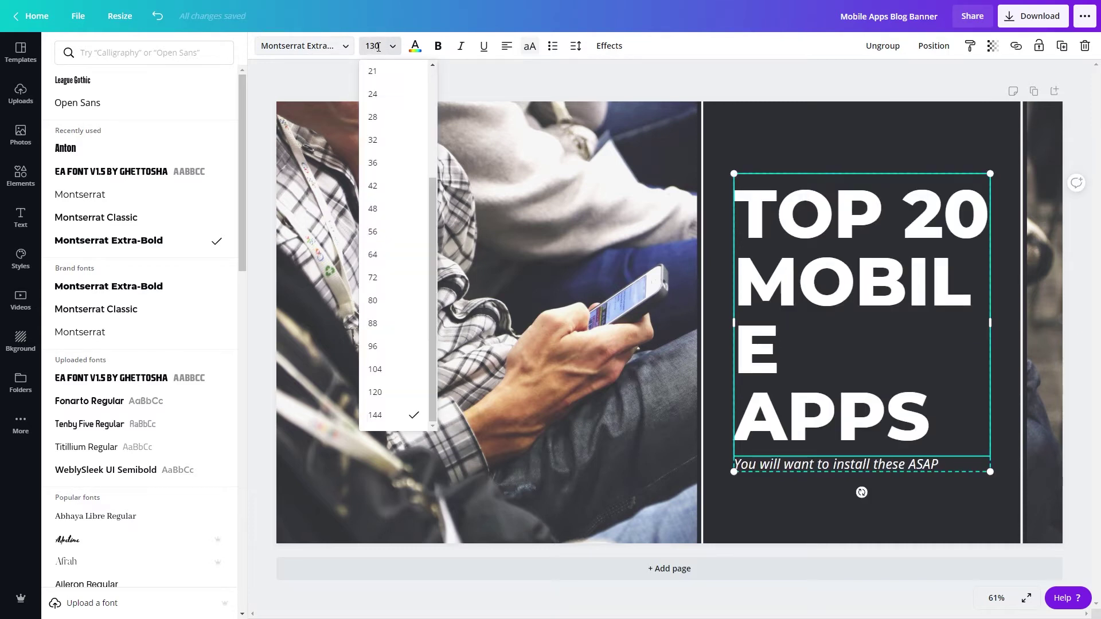
type("30")
key("Return")
left_click(449, 75)
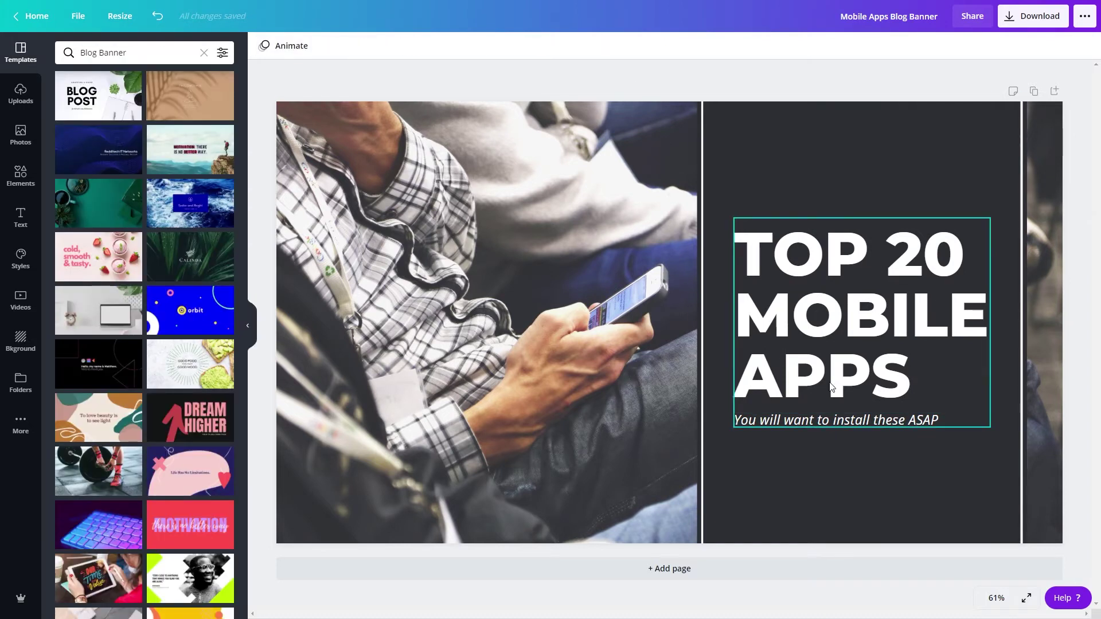
Change the font of the subtitle "You will want to install these ASAP" to Montserrat.
left_click(775, 422)
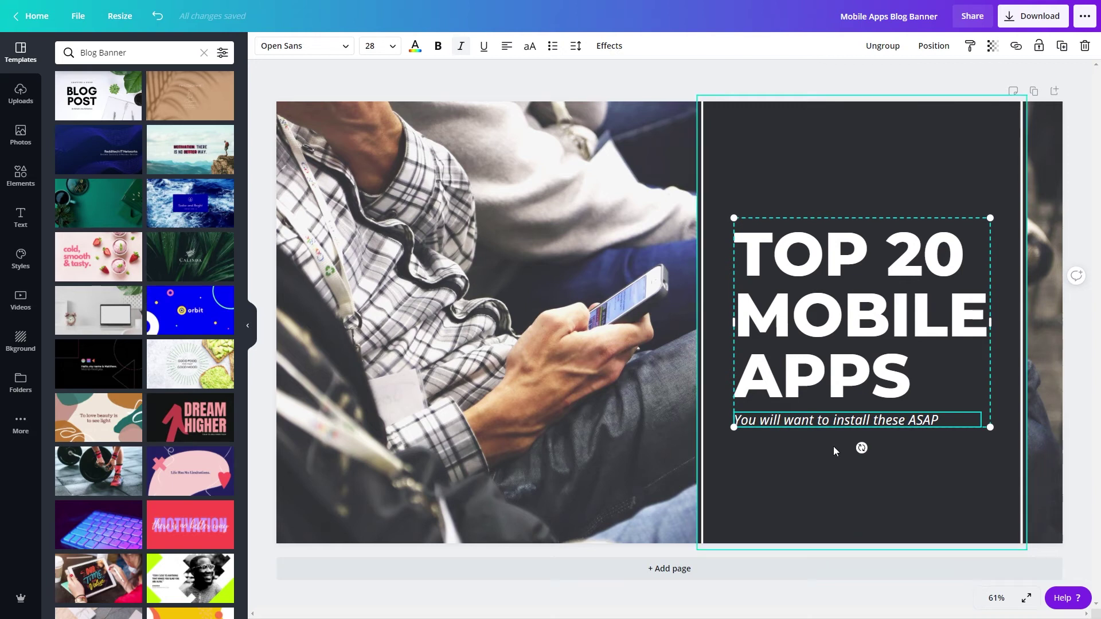
left_click(304, 46)
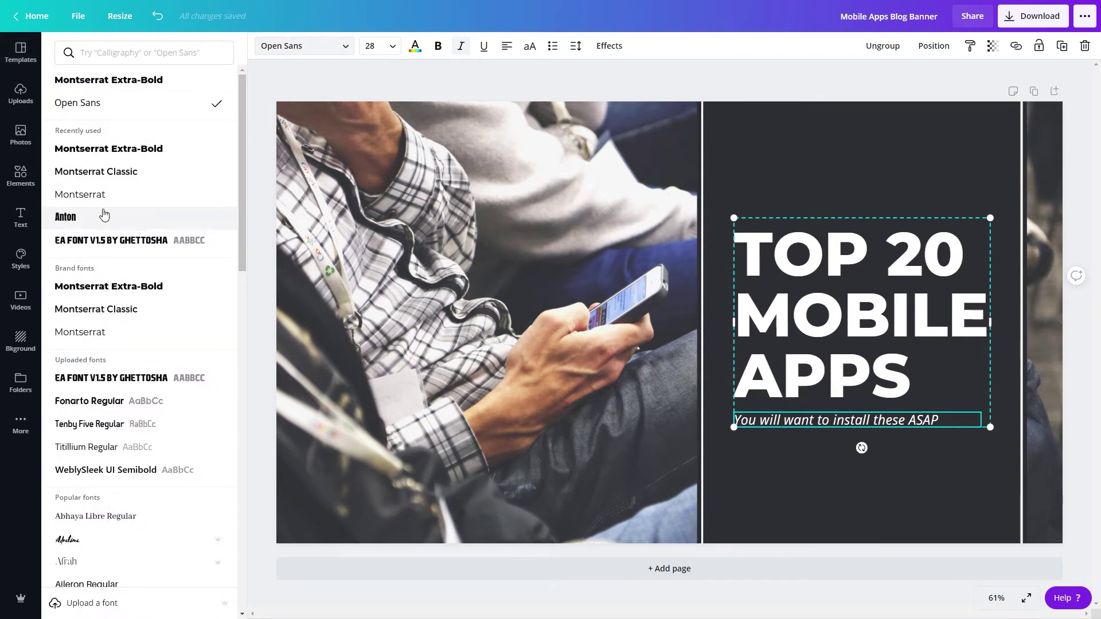
left_click(108, 196)
key("Escape")
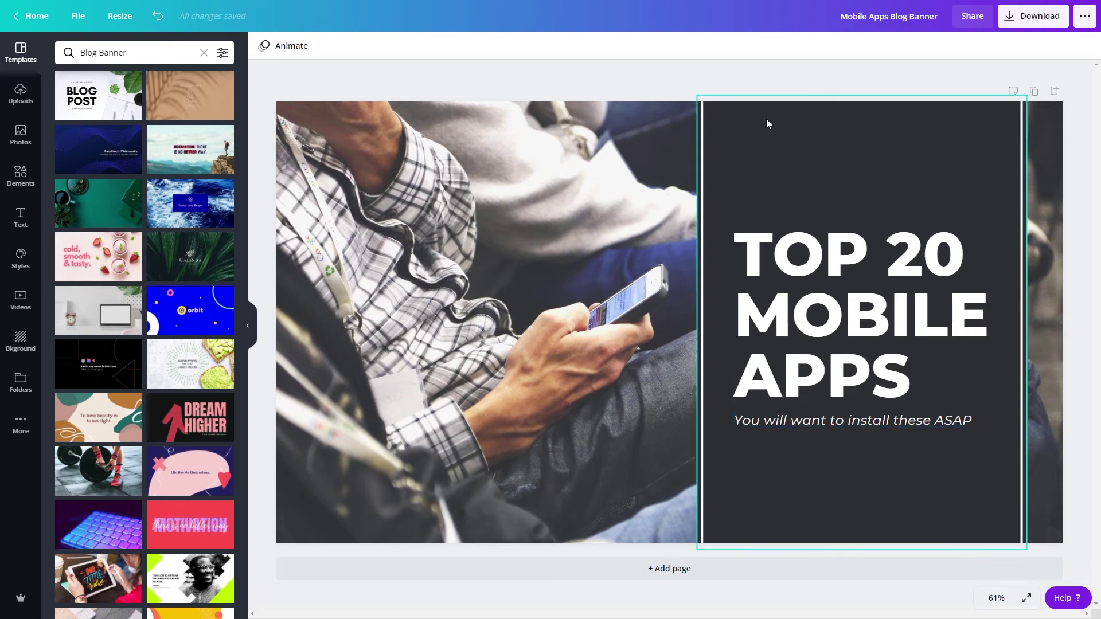
Recolor the dark panel behind the text with the bright blue from the BlackBrick brand palette.
left_click(785, 142)
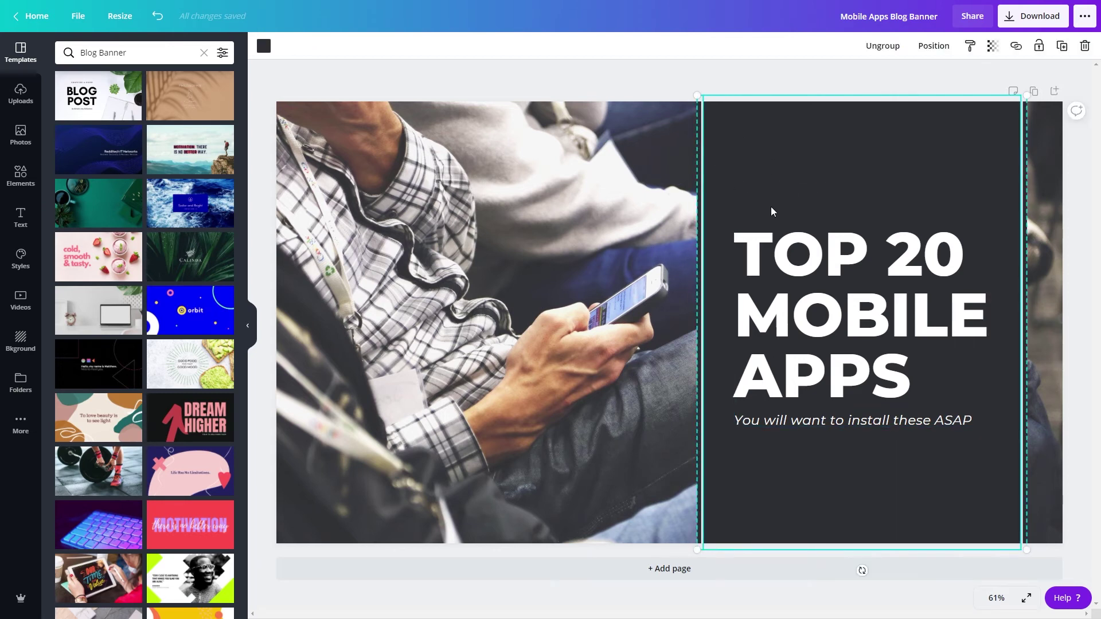
left_click(264, 45)
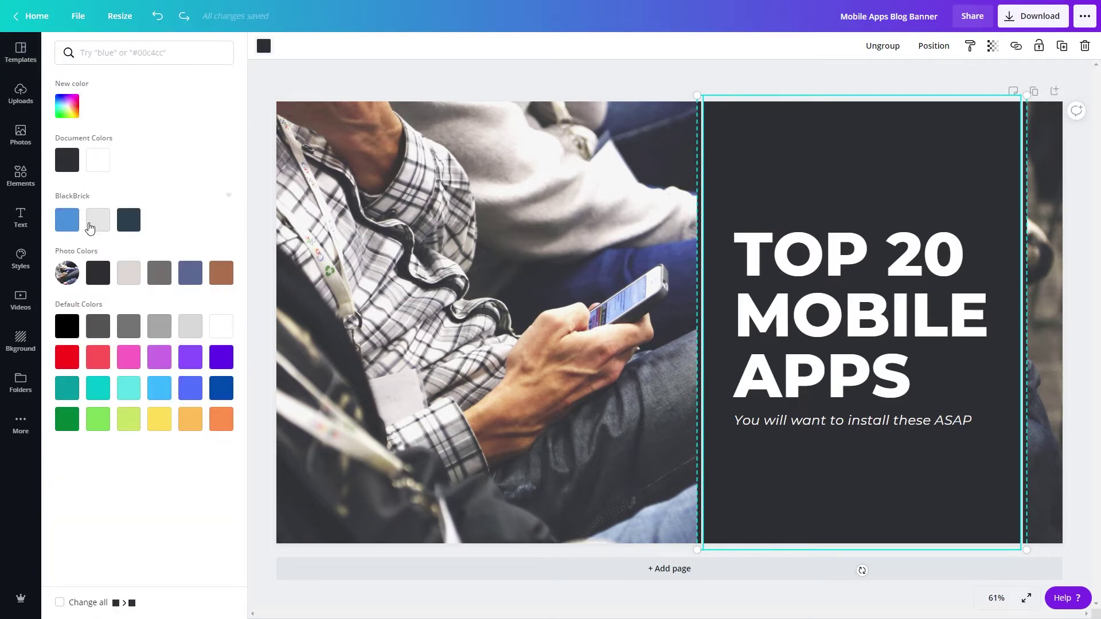
left_click(128, 219)
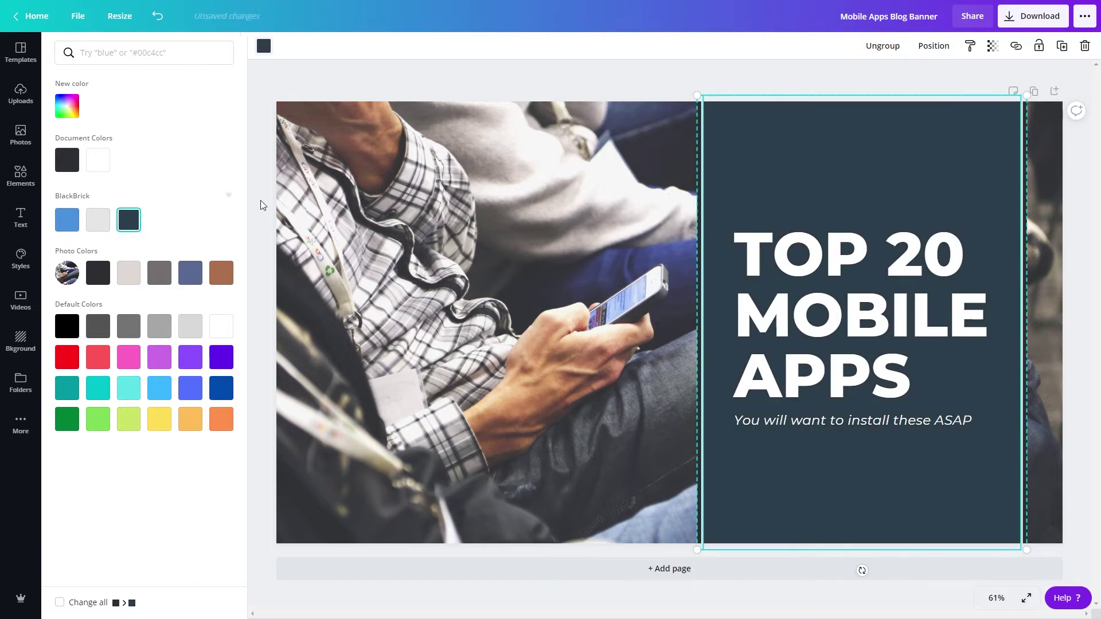
left_click(66, 220)
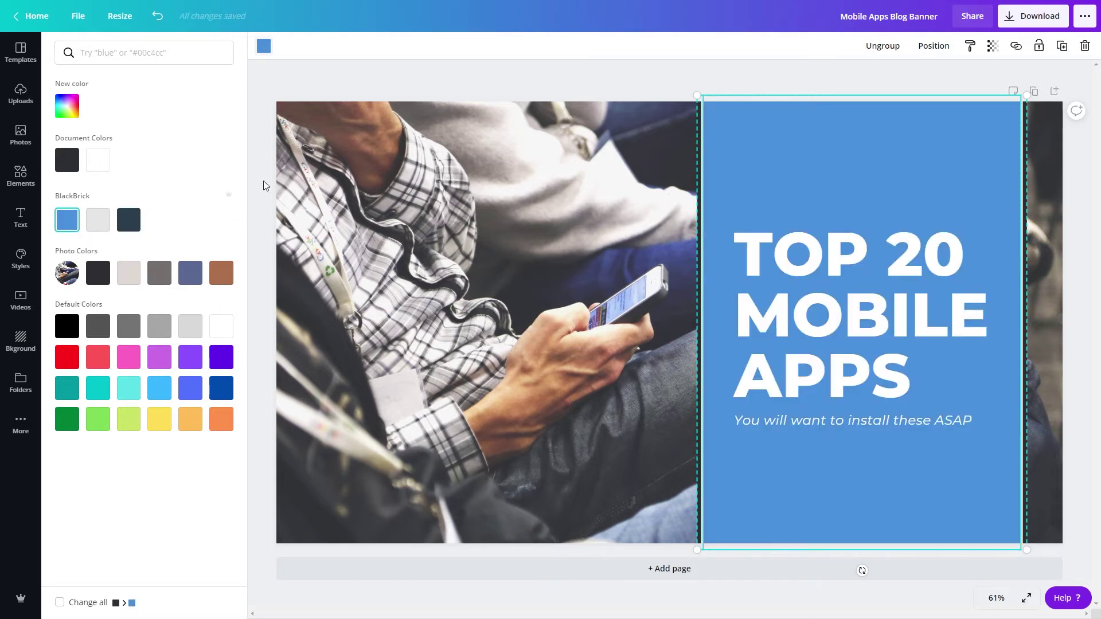
Recolor the dark frame around the blue panel with the dark navy from the BlackBrick brand palette.
left_click(747, 331)
left_click(579, 224)
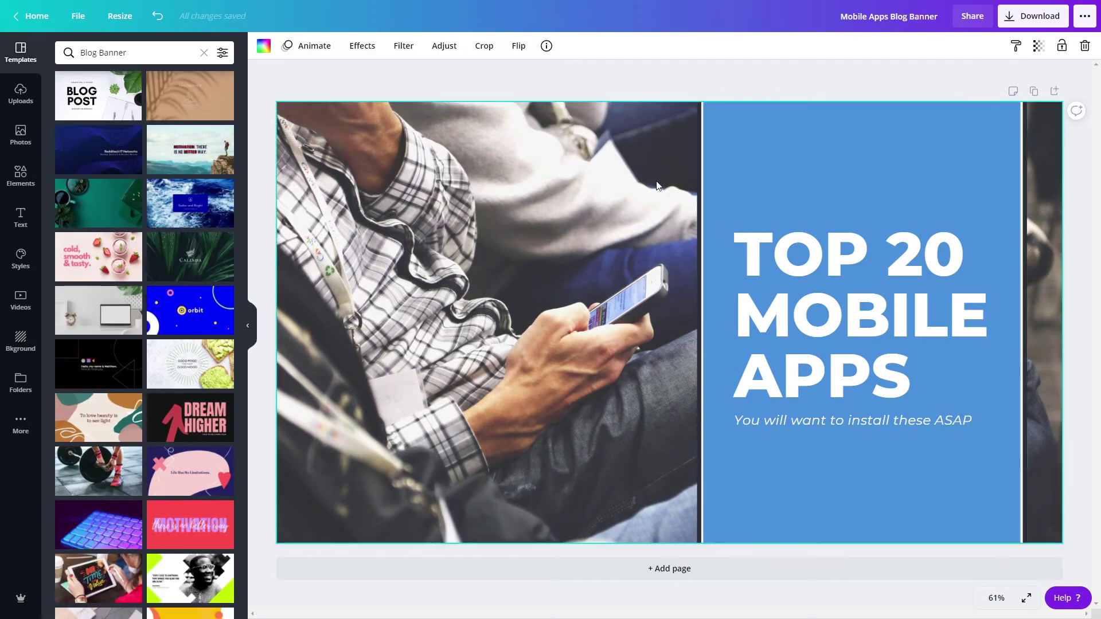
left_click(699, 139)
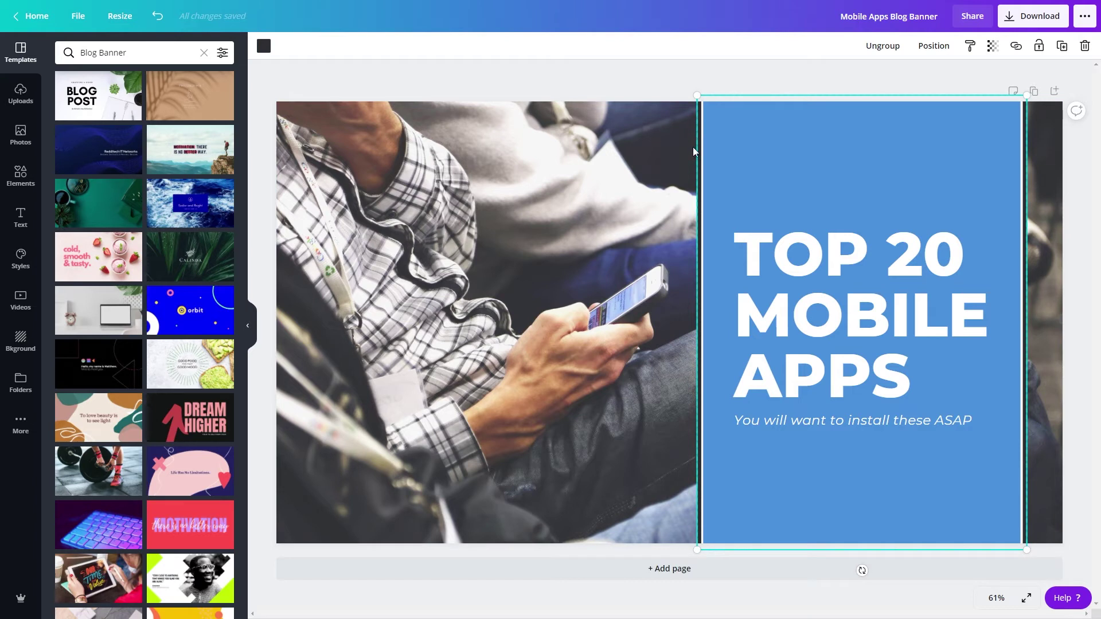
left_click(265, 46)
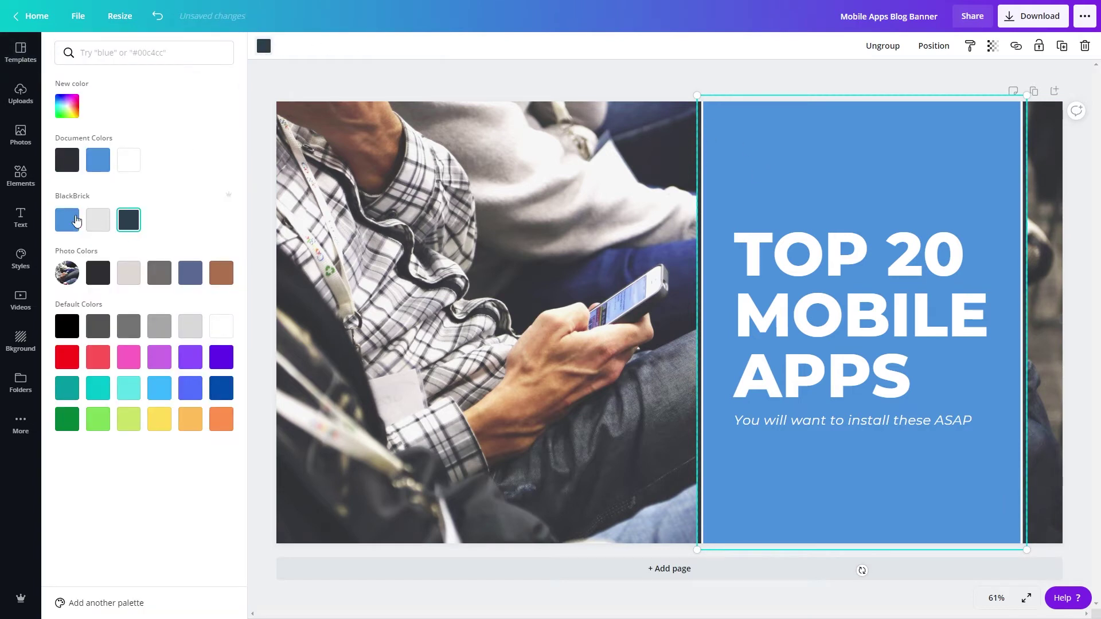
left_click(596, 221)
key("ctrl+z")
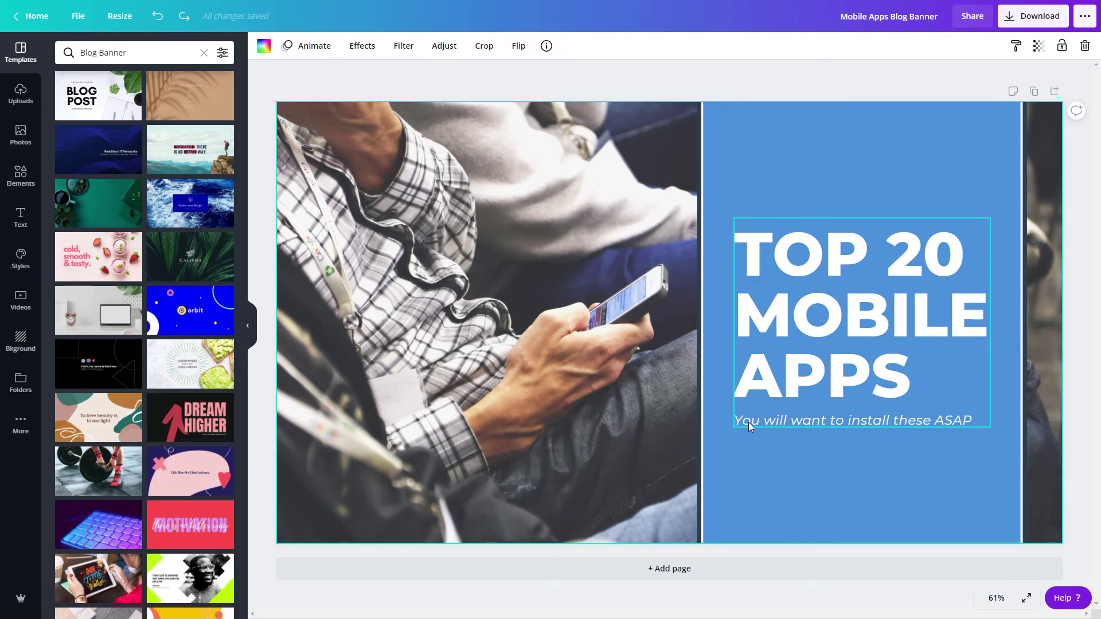
Replace the headline text "TOP 20 MOBILE APPS" with "BUILD A WORDPRESS SITE".
left_click(832, 284)
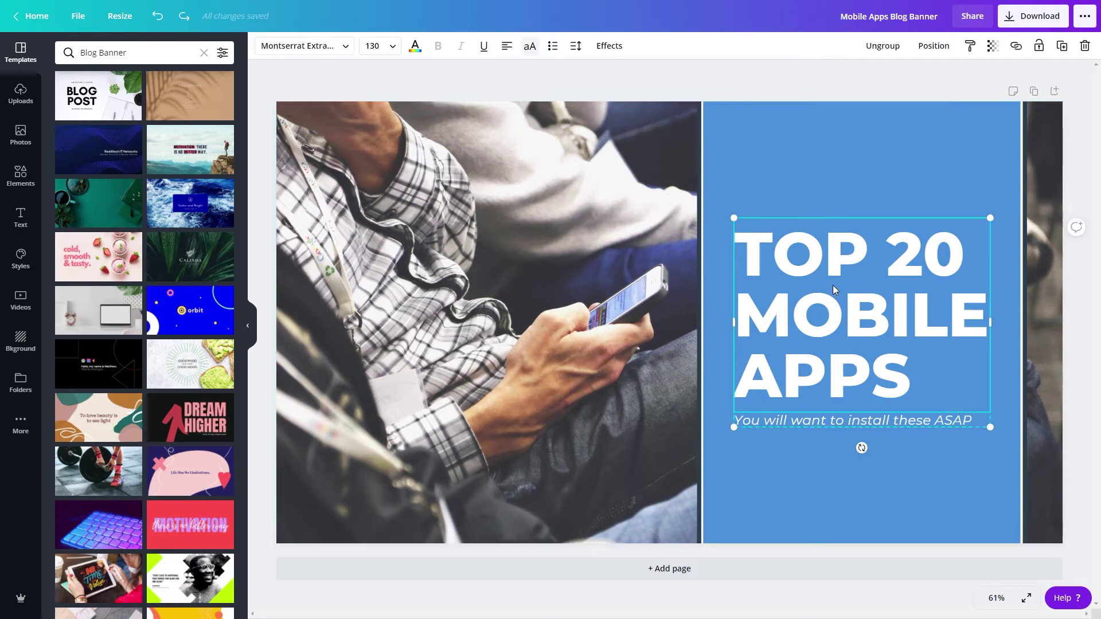
triple_click(834, 286)
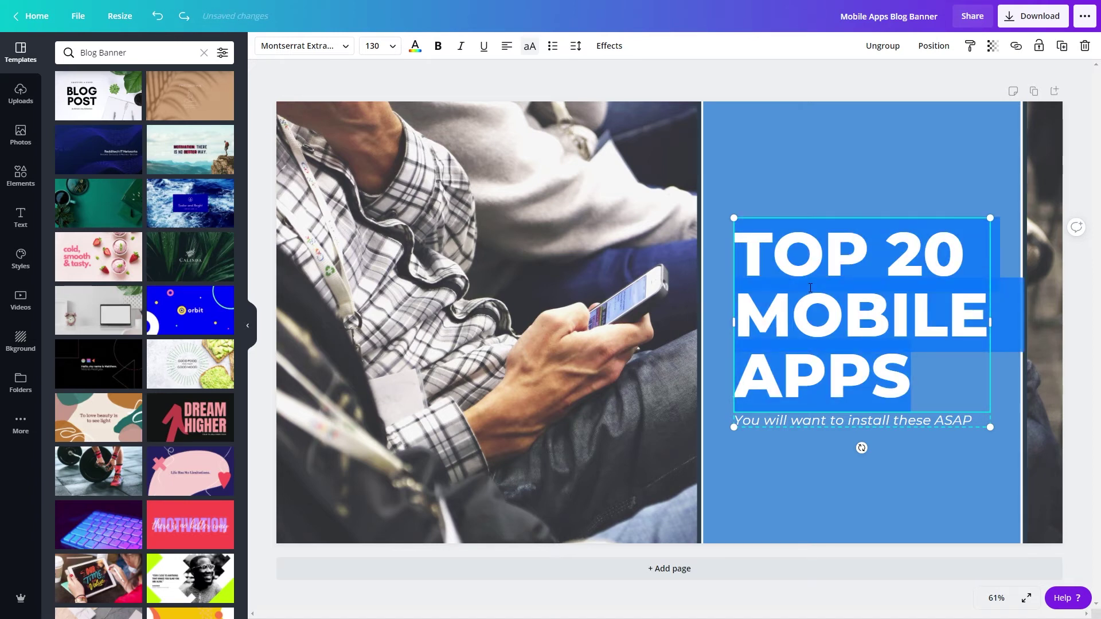
type("BUI")
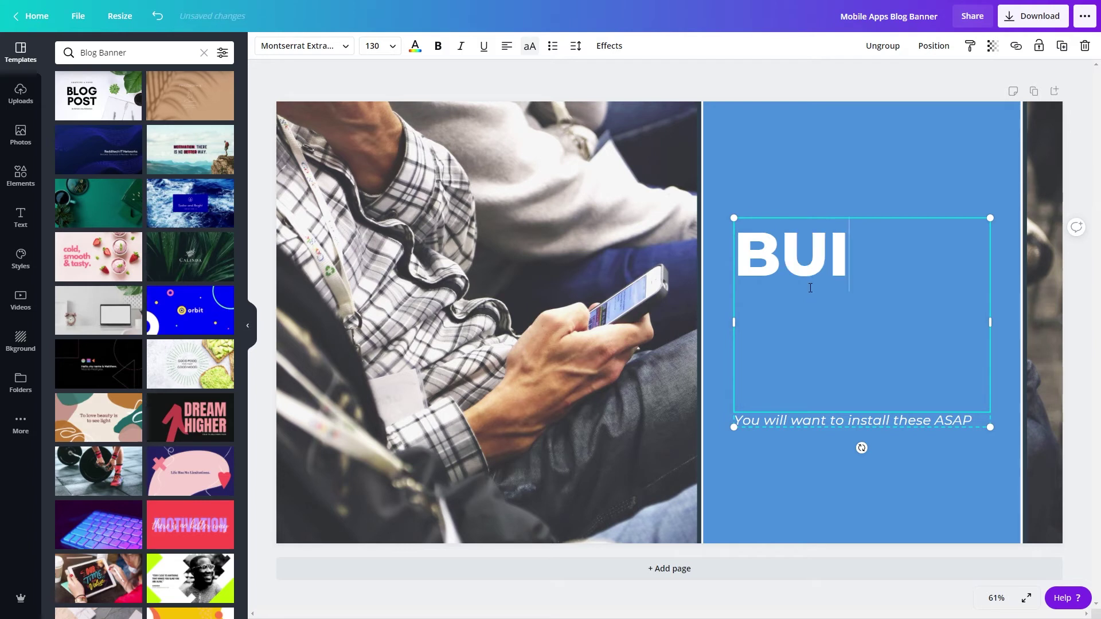
type("LD A W")
type("OR")
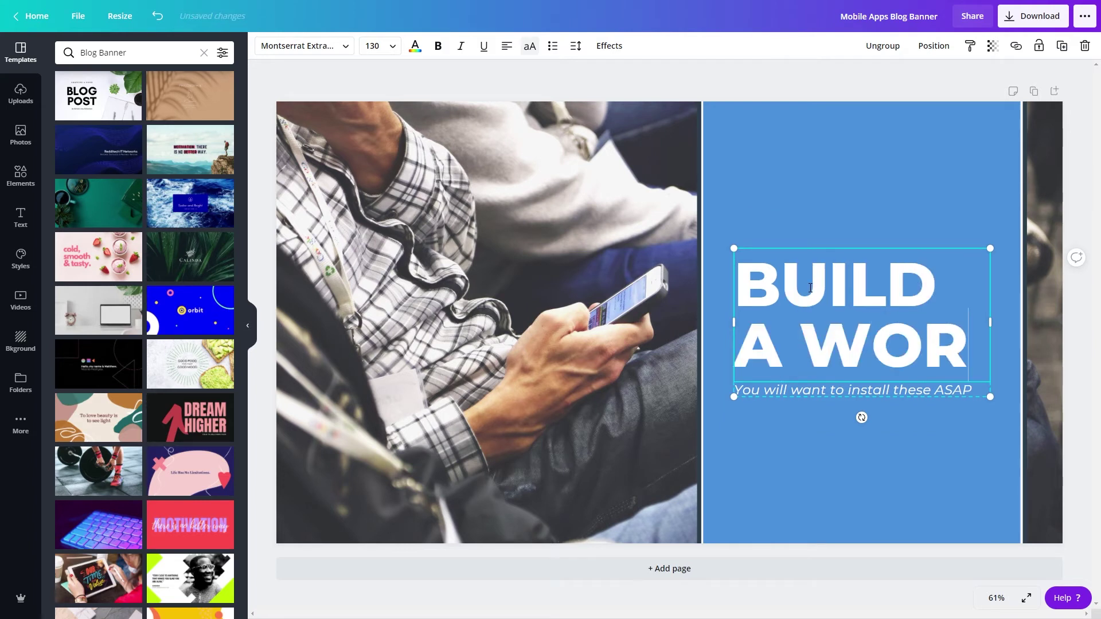
type("D PRESS SITE")
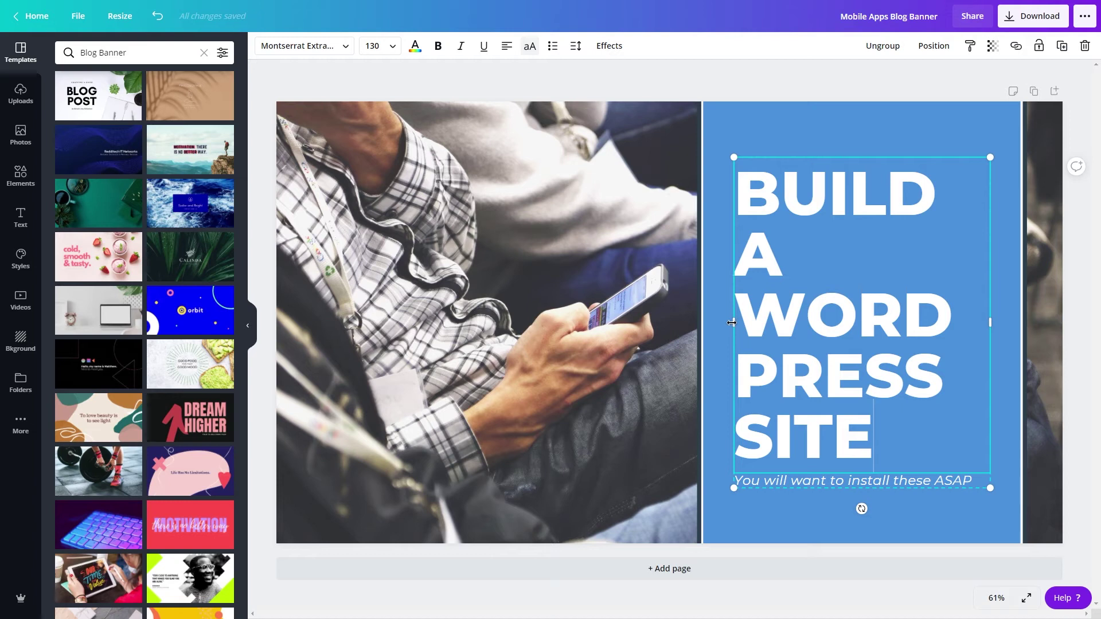
Widen the headline's text block on both sides and set the headline's font size to 120.
left_click_drag(735, 323, 714, 323)
left_click_drag(990, 324, 1011, 323)
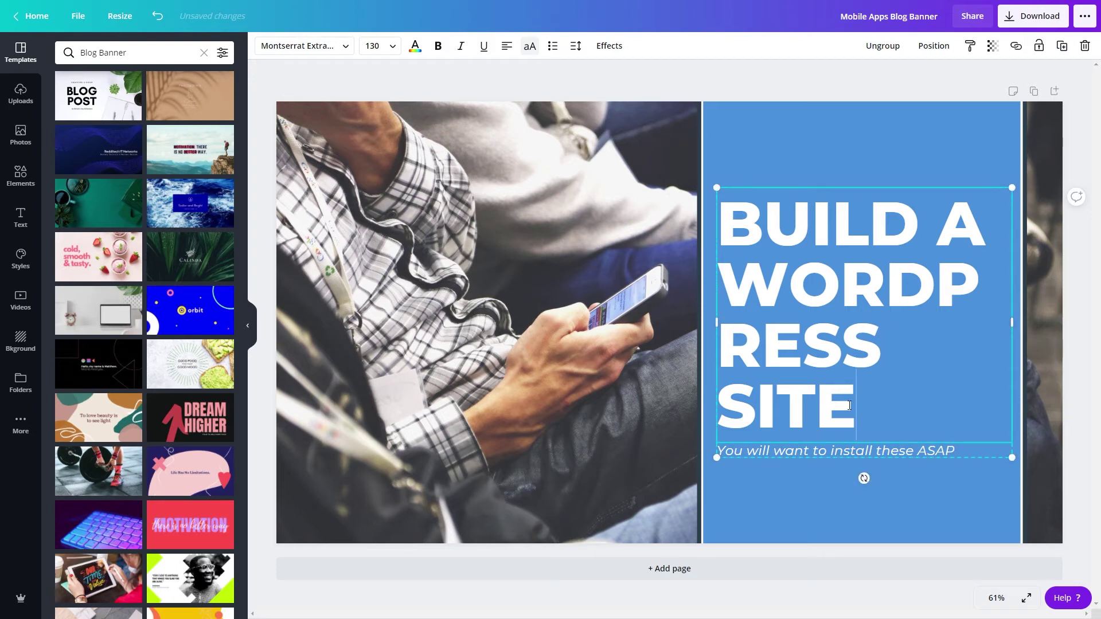
left_click(378, 46)
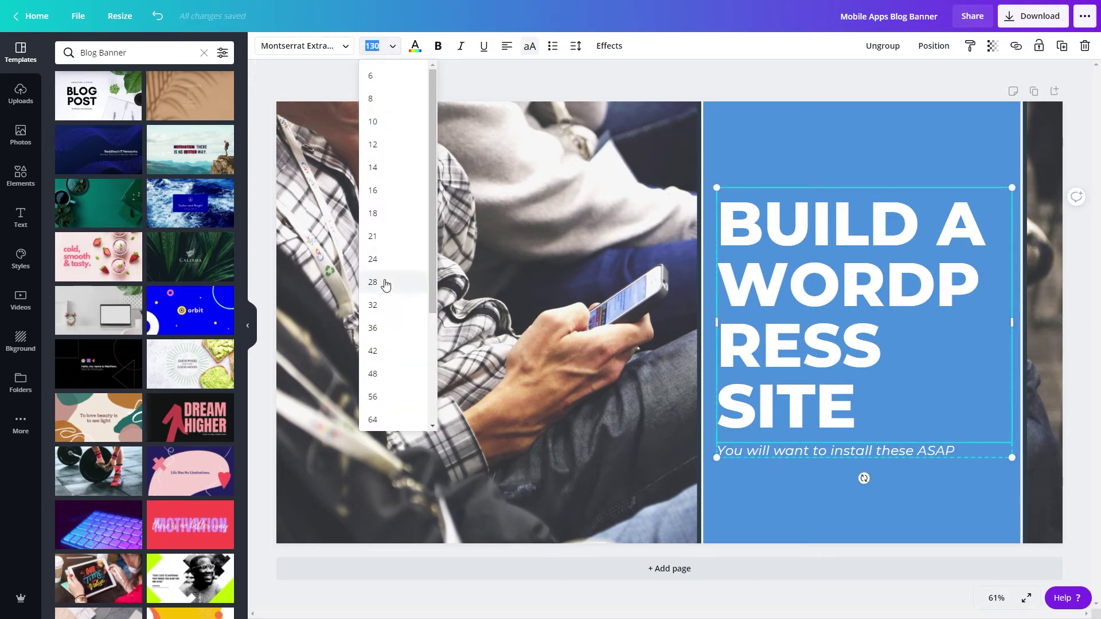
left_click(383, 392)
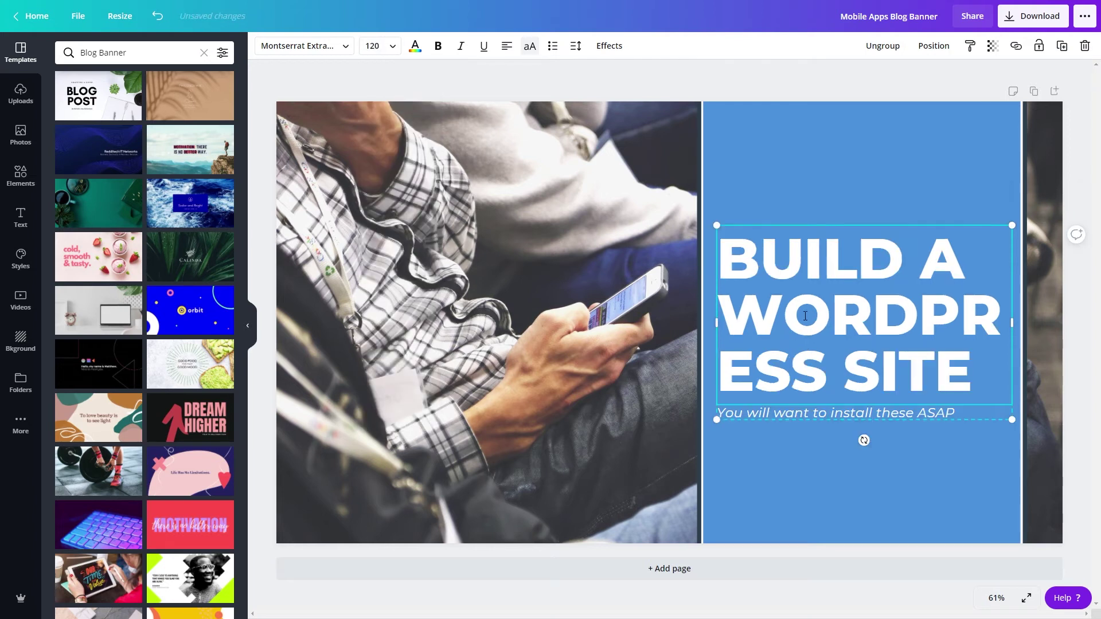
left_click(833, 304)
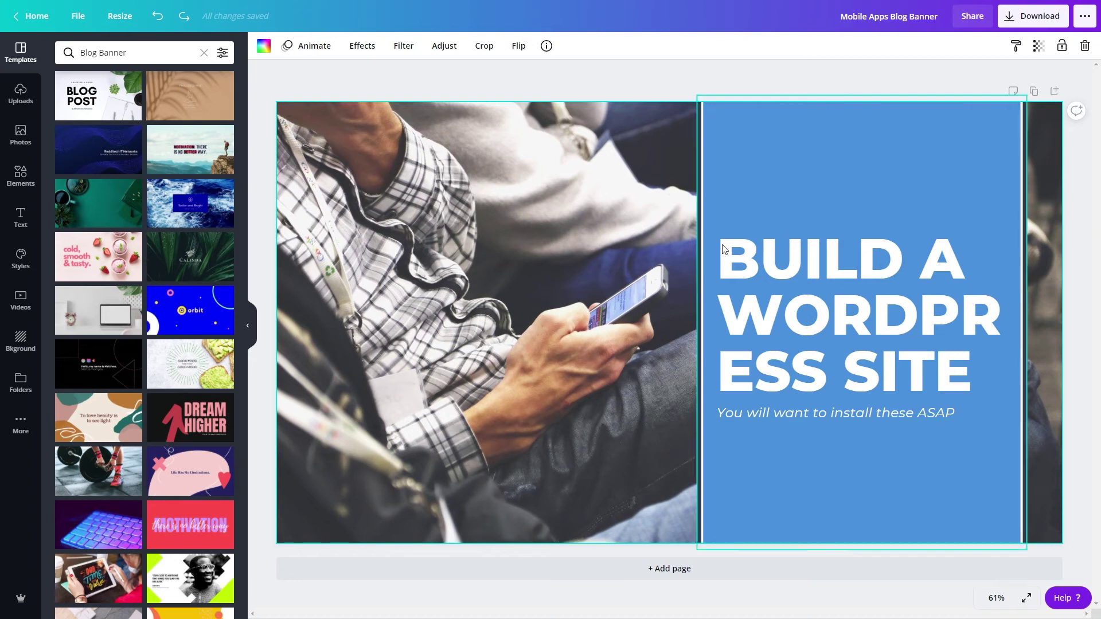
Enlarge the blue panel with its frame and position it so it still spans the banner's full height.
left_click(731, 164)
left_click_drag(693, 91, 613, 35)
mouse_move(710, 141)
left_mouse_down()
mouse_move(720, 142)
mouse_move(698, 140)
left_mouse_up()
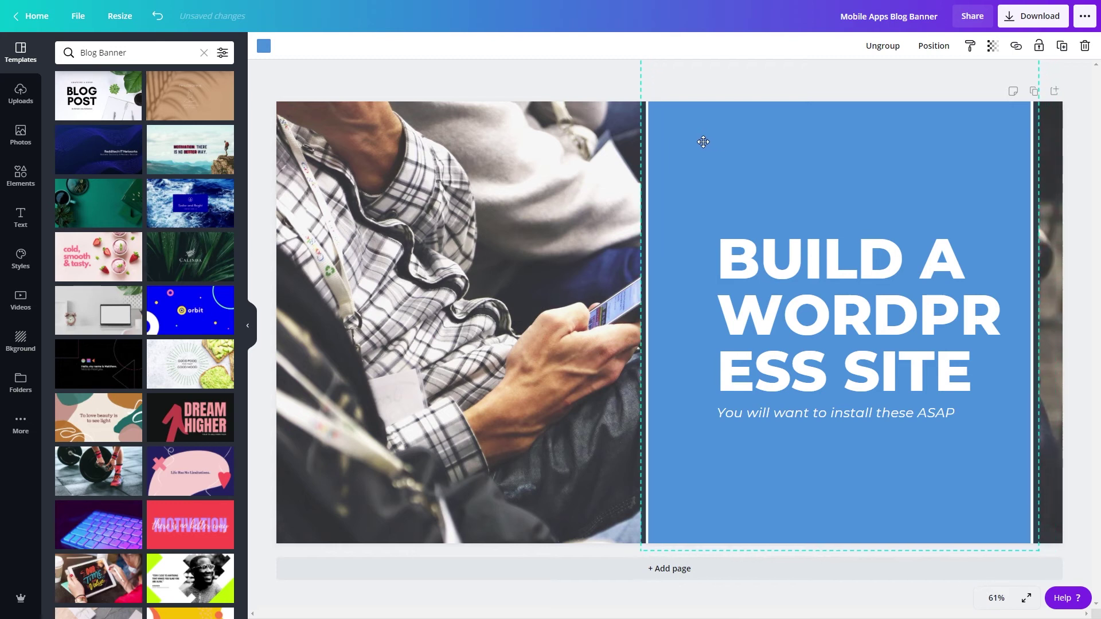
Move the text block left within the enlarged panel and widen it on both sides to nearly the panel's full width.
left_click_drag(831, 348, 804, 342)
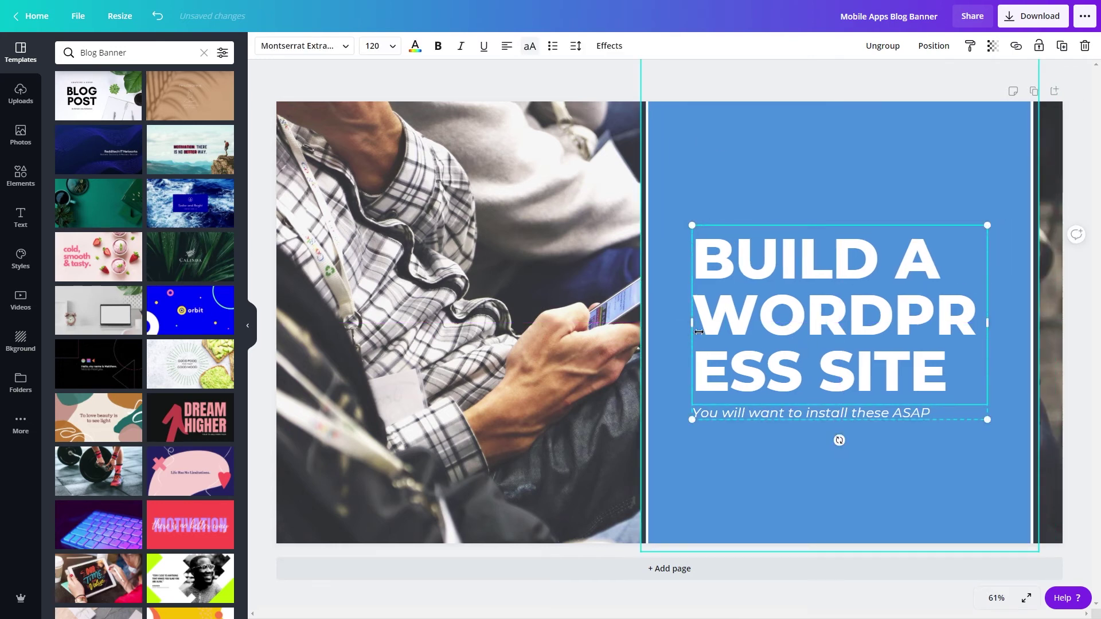
left_click_drag(678, 322, 656, 322)
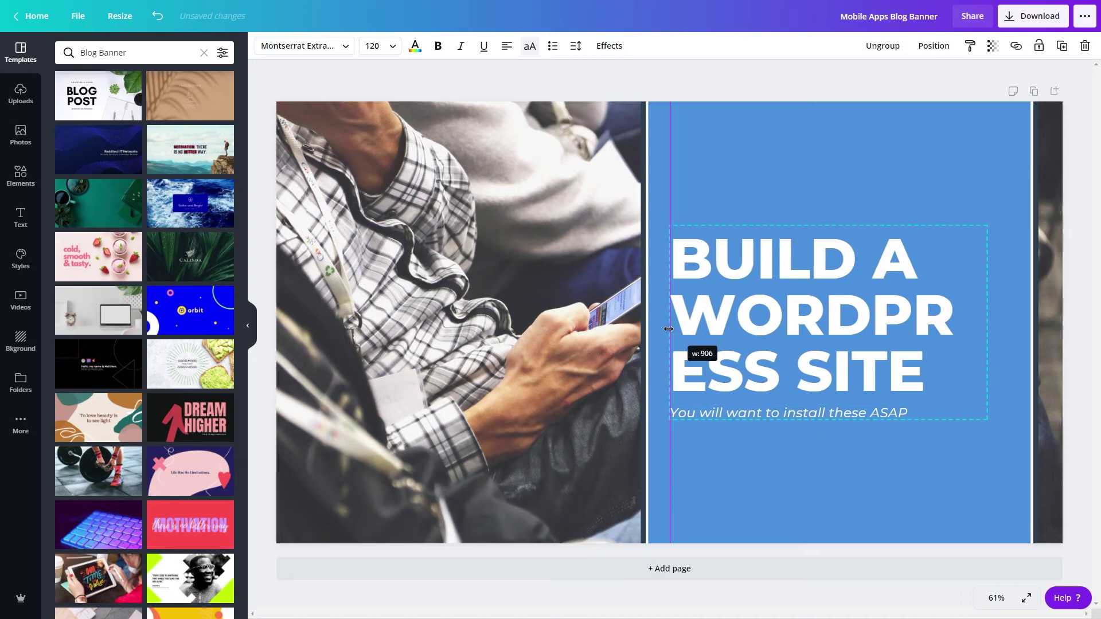
left_click_drag(986, 322, 1018, 322)
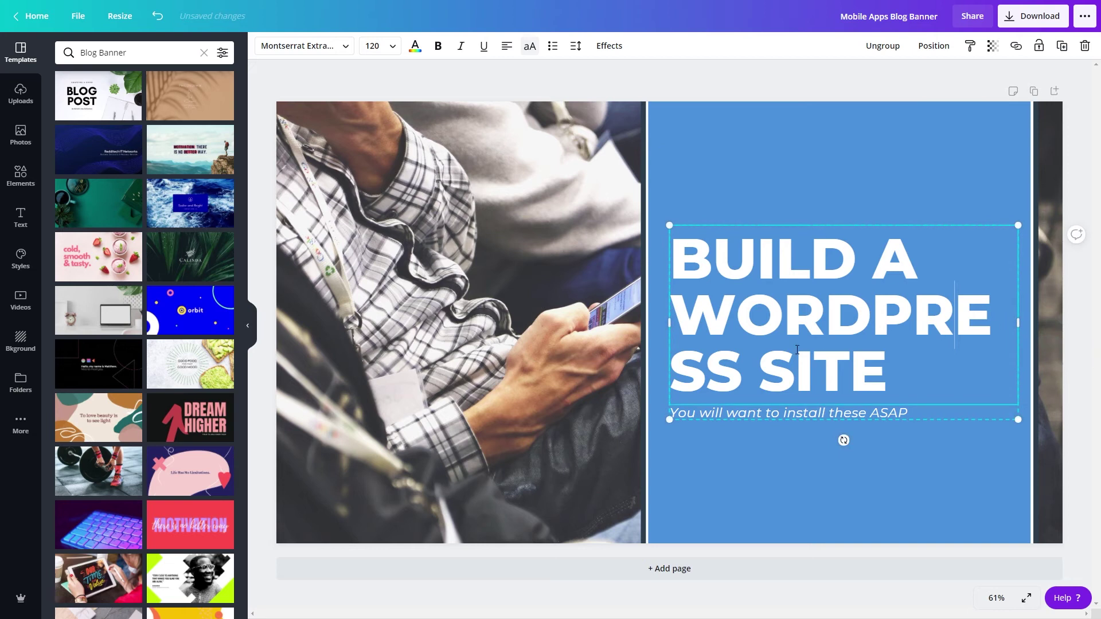
left_click(779, 476)
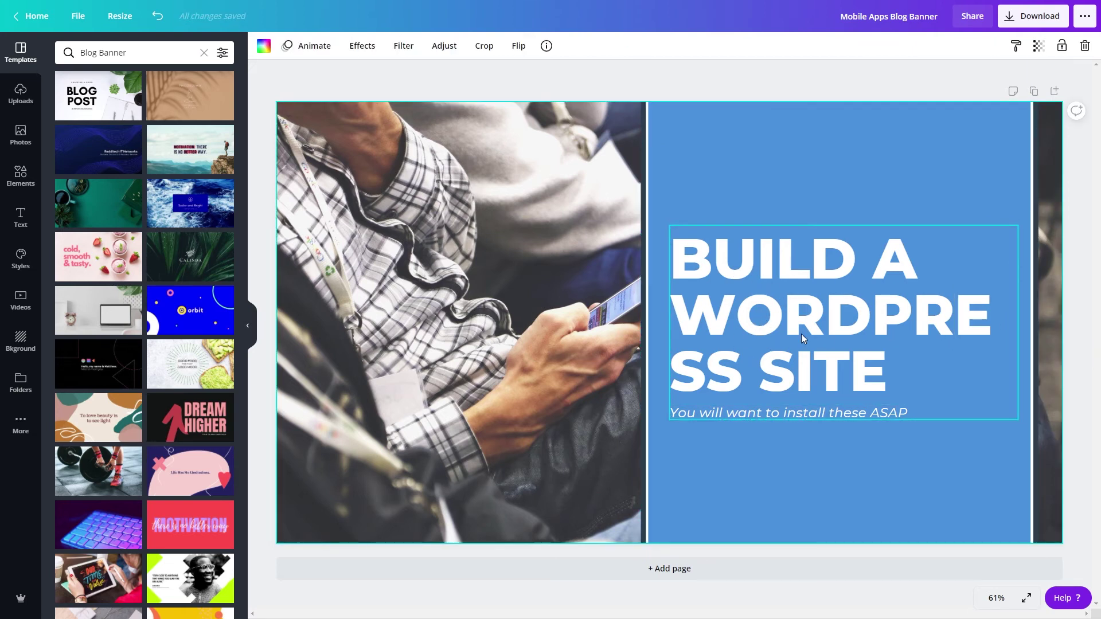
left_click(742, 360)
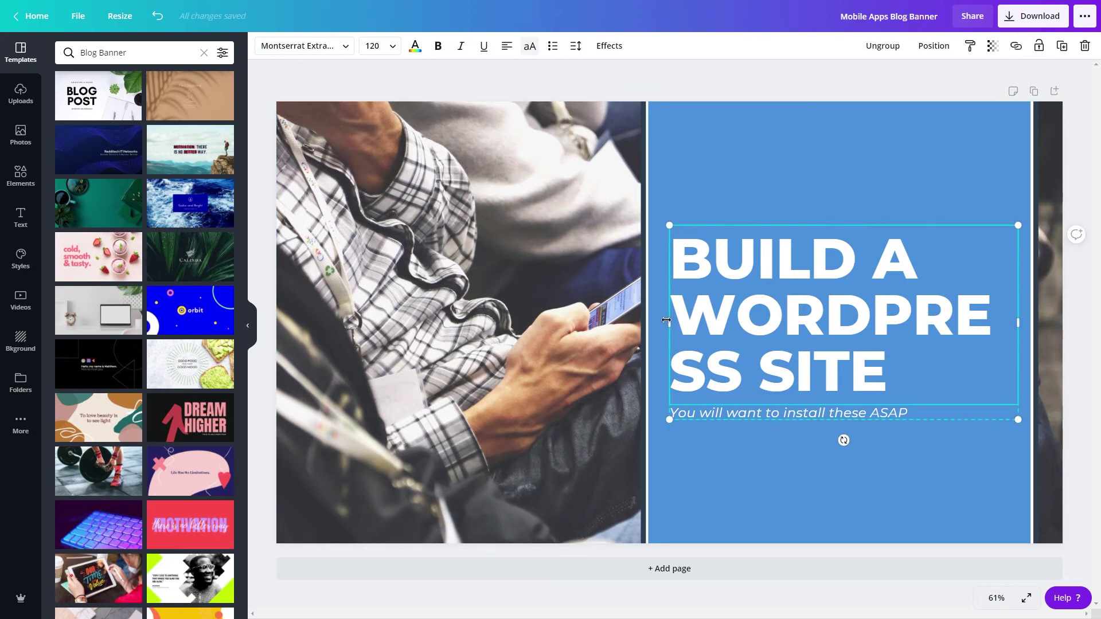
left_click_drag(666, 320, 658, 321)
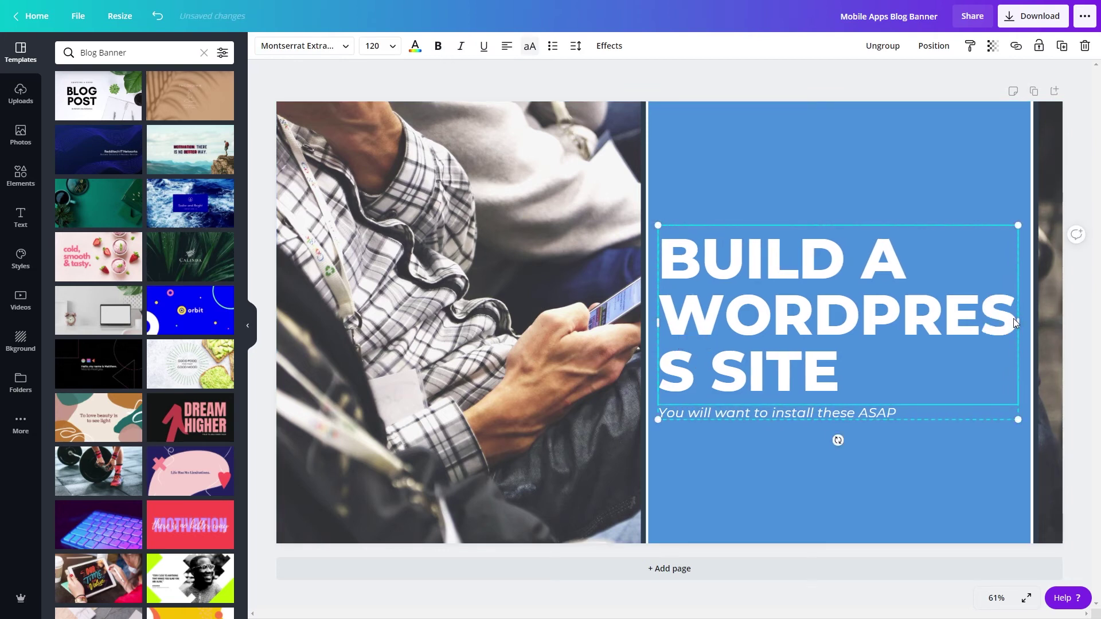
left_click_drag(1022, 321, 1030, 324)
left_click_drag(938, 330, 935, 330)
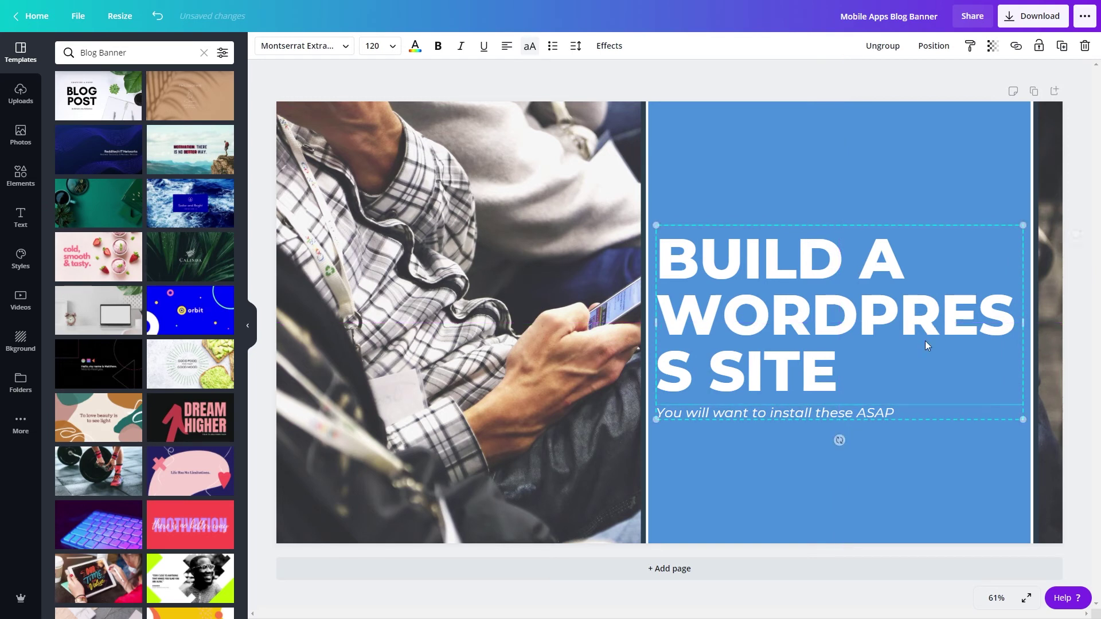
left_click(751, 359)
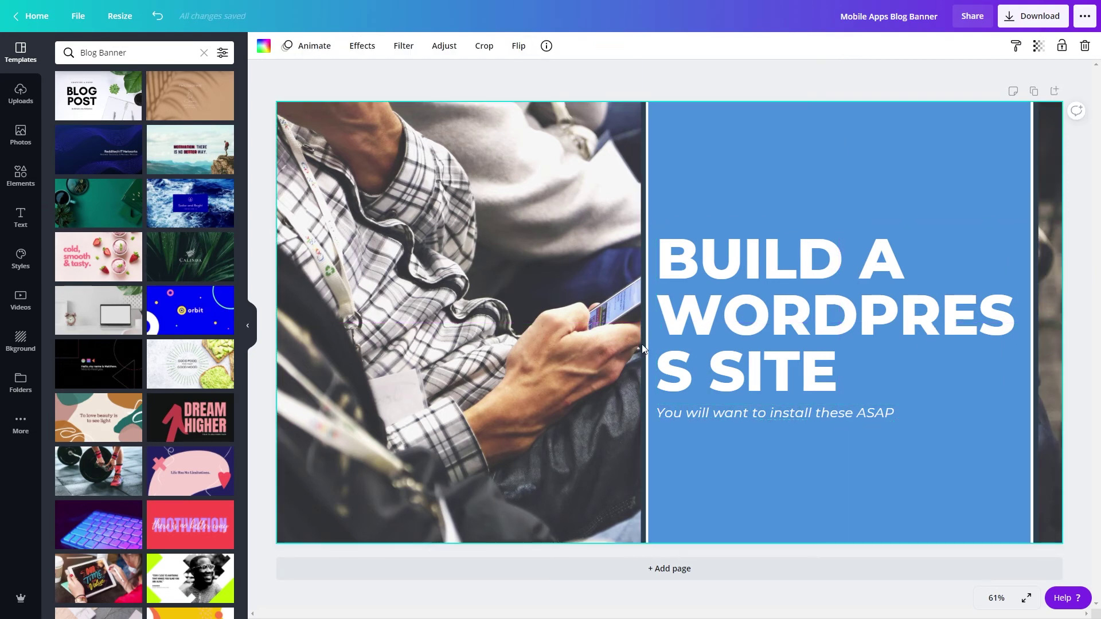
Set the headline's font size to 104.
left_click(768, 300)
left_click(376, 45)
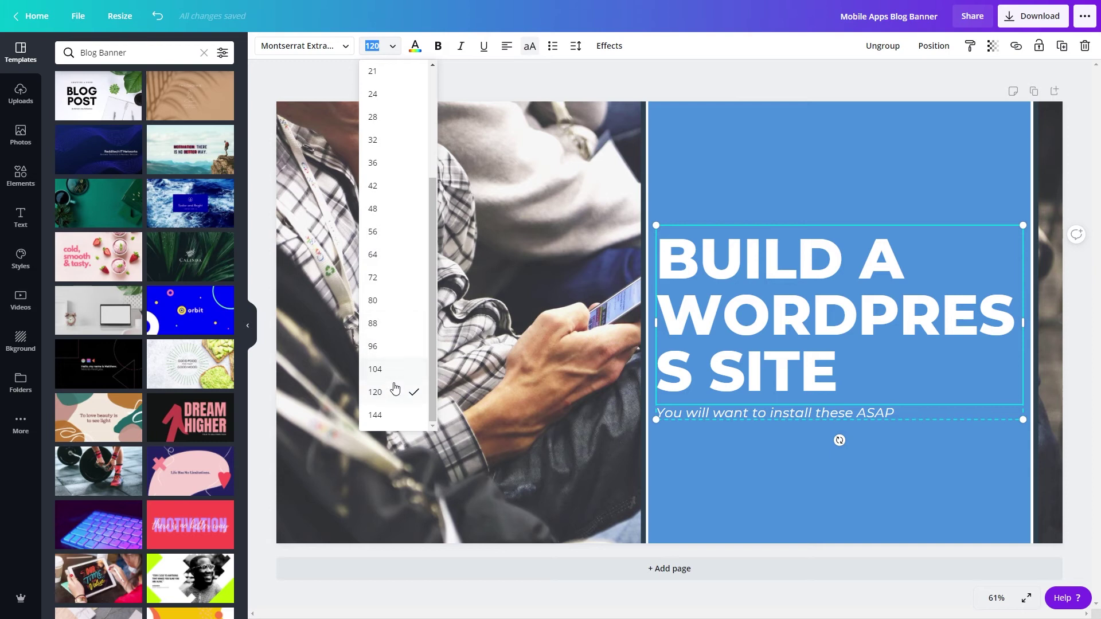
left_click(376, 369)
left_click(729, 290)
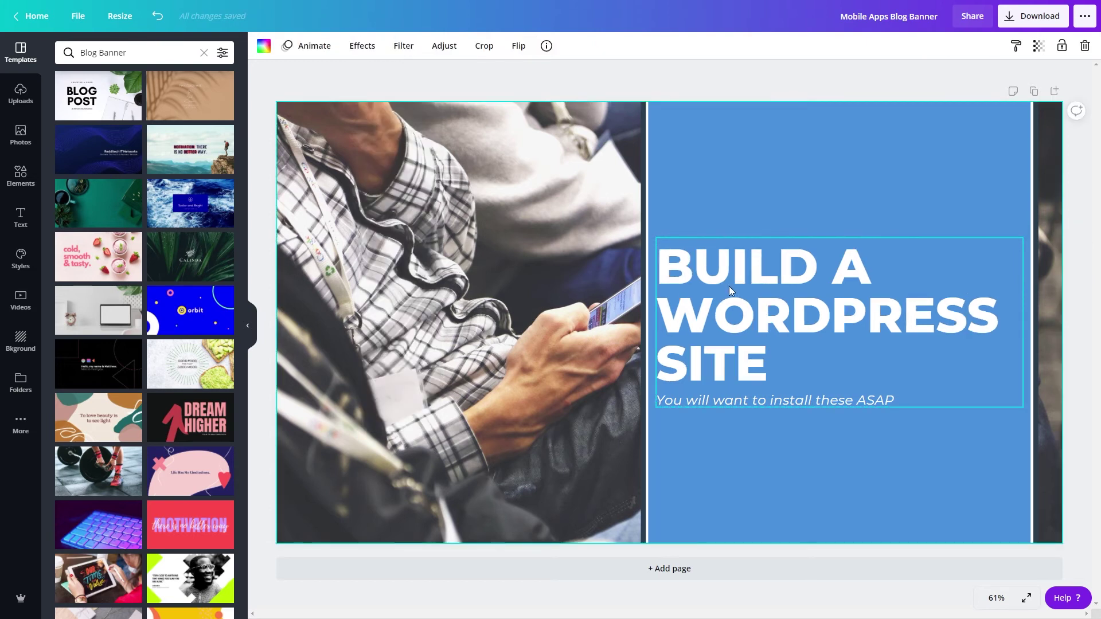
Replace the word "SITE" in the headline with "WEBSITE".
left_click(695, 359)
double_click(703, 367)
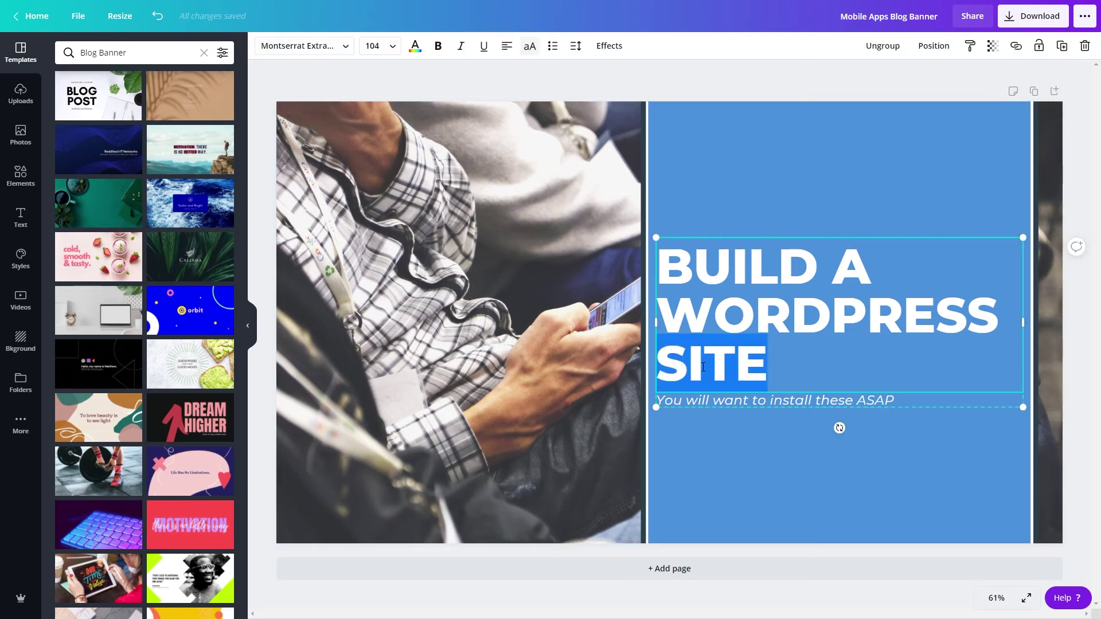
type("WEBSITE")
left_click(665, 422)
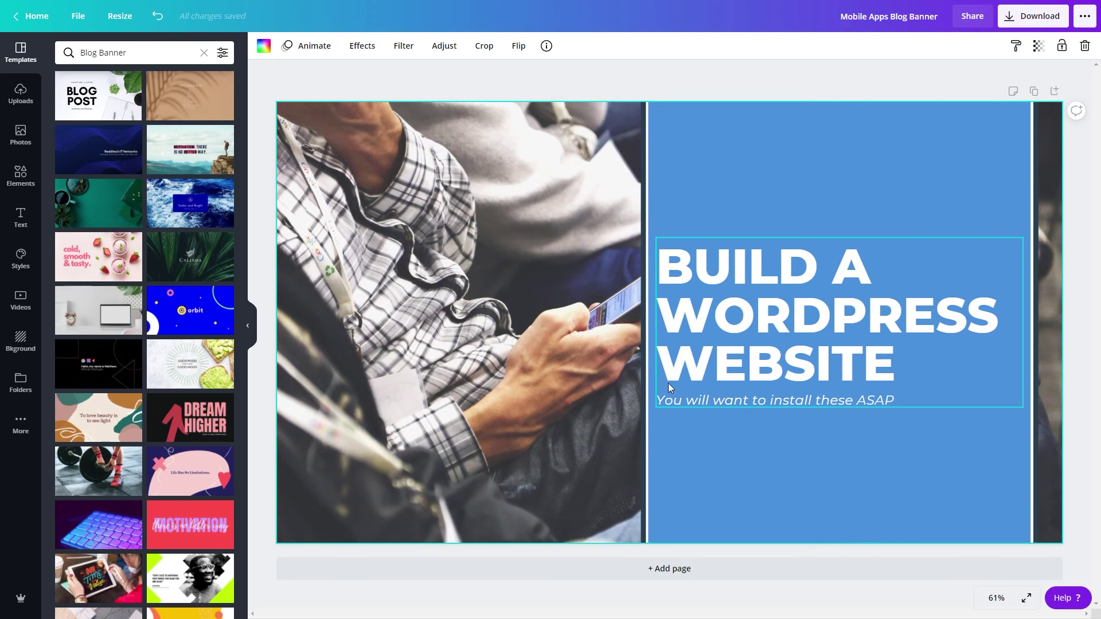
Replace the subtitle below the headline with "Learn how to build a WordPress website in a day!".
left_click(686, 397)
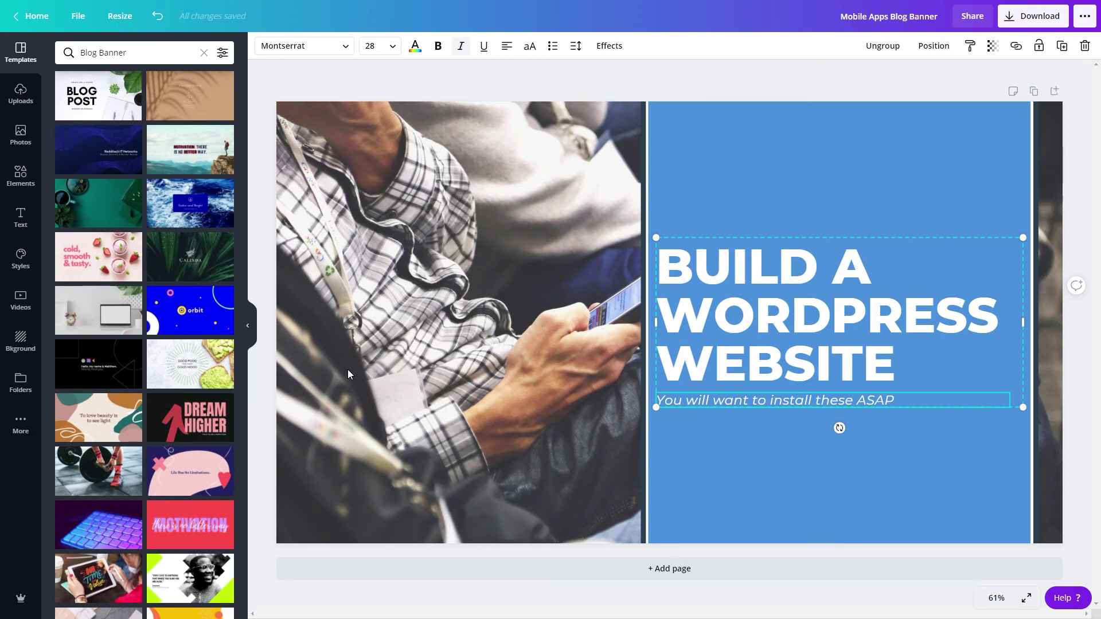
double_click(765, 399)
type("Learn how to build")
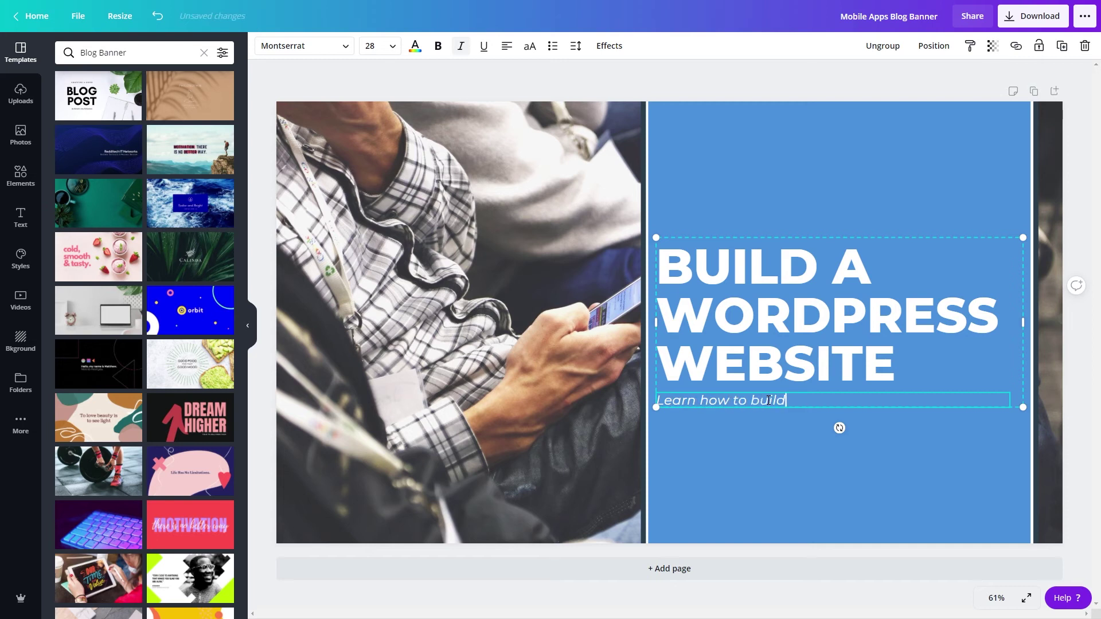
type(" a WordPress website in ")
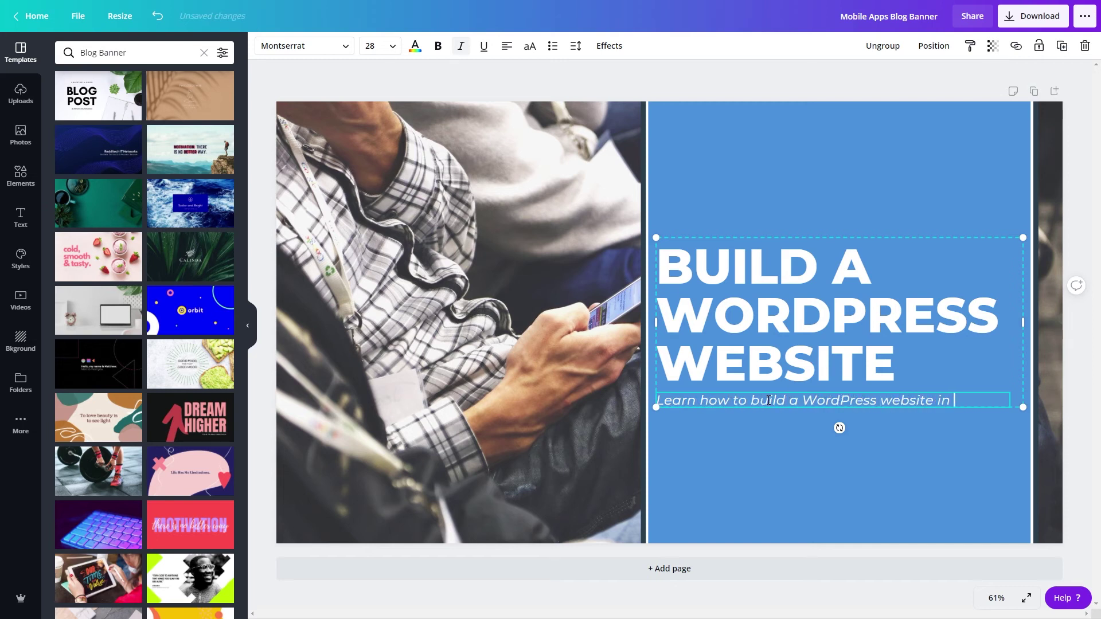
type("a day!")
left_click(736, 335)
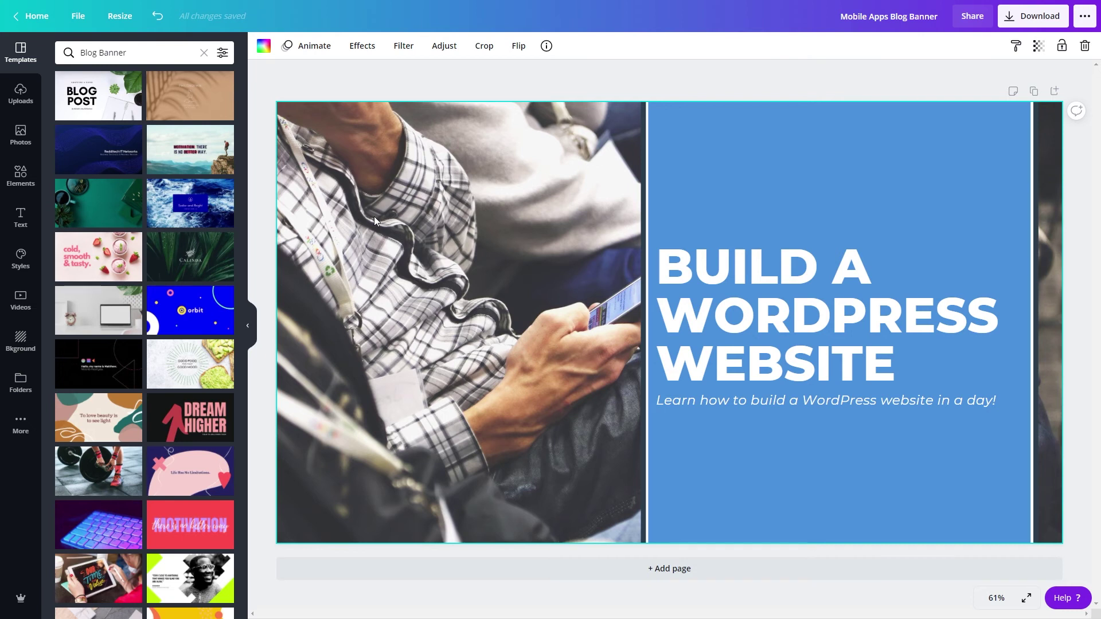
Search the photo library for "wordpress" and replace the banner's background photo with the laptop showing the WordPress post editor.
left_click(370, 256)
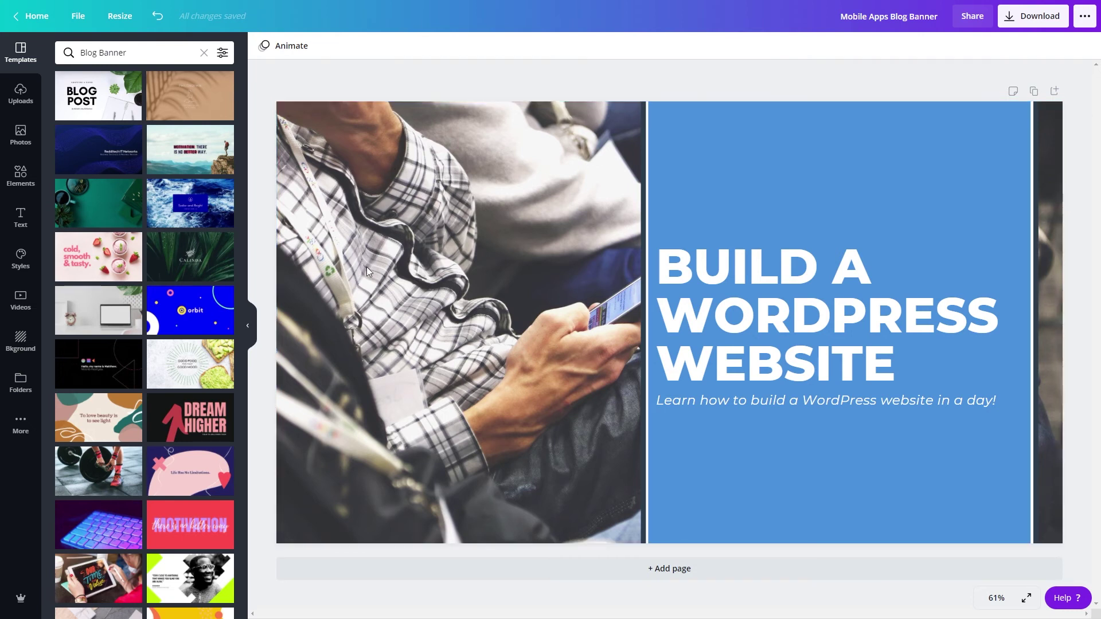
left_click(20, 135)
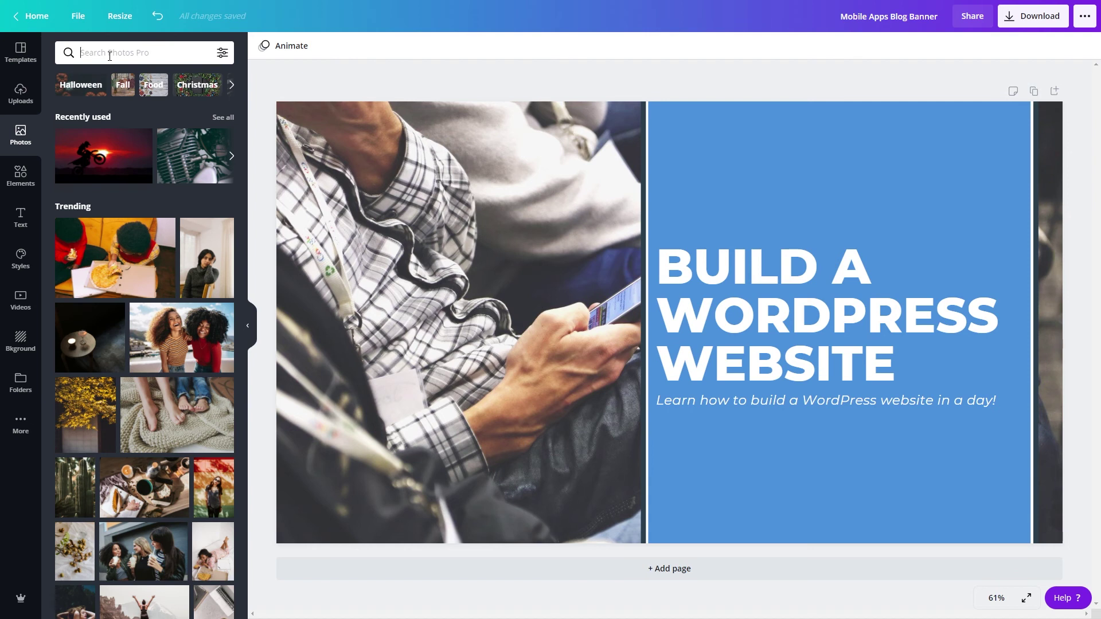
left_click(109, 55)
type("wordpress")
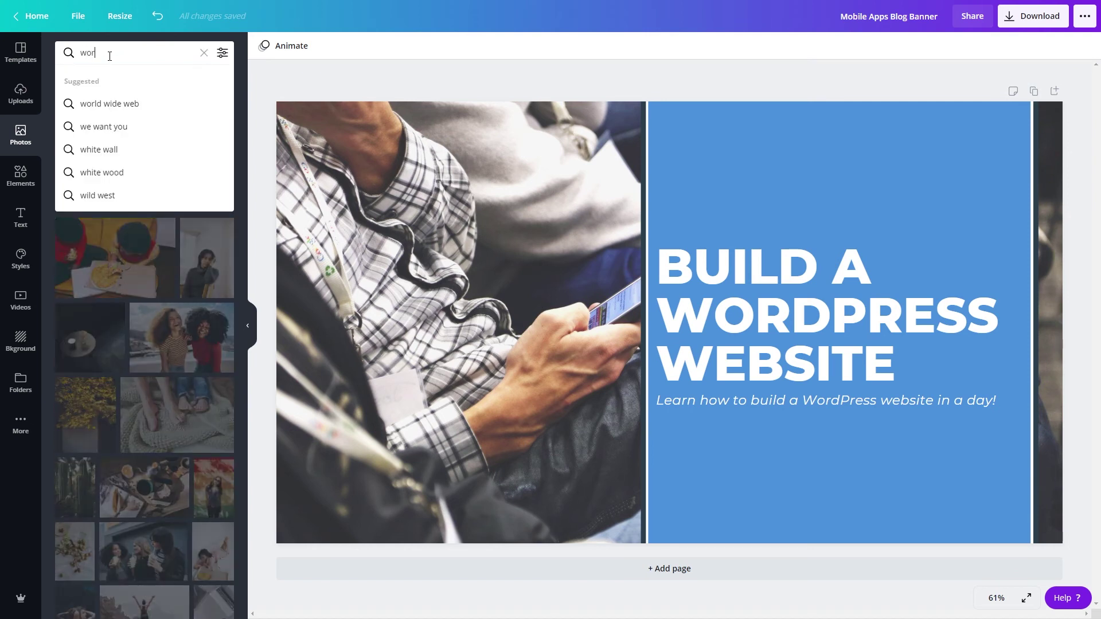
key("Return")
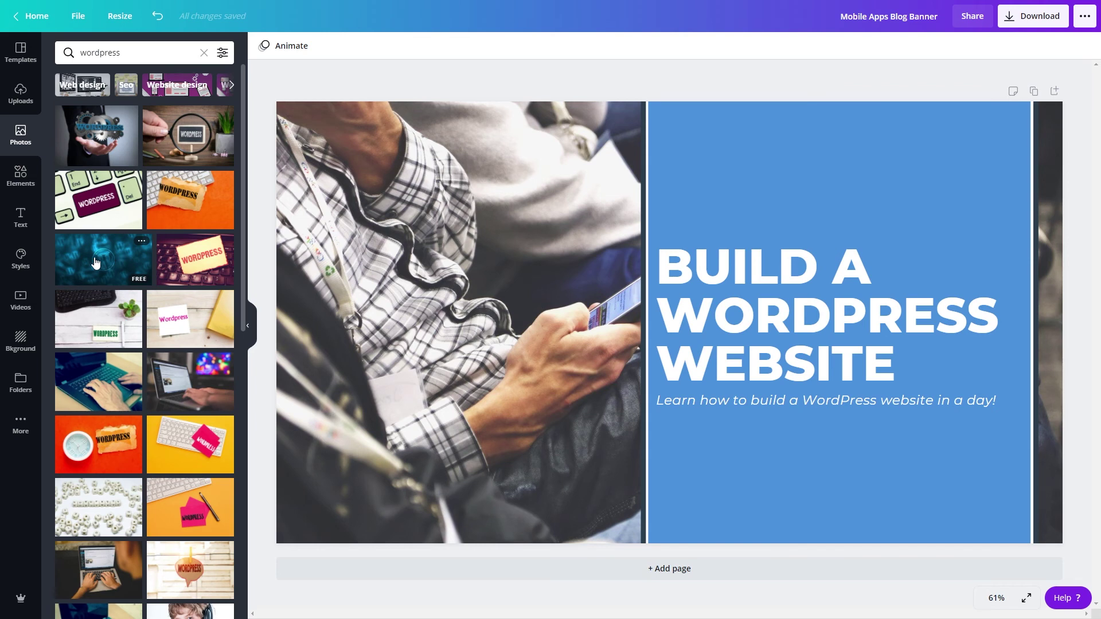
left_click_drag(170, 392, 328, 351)
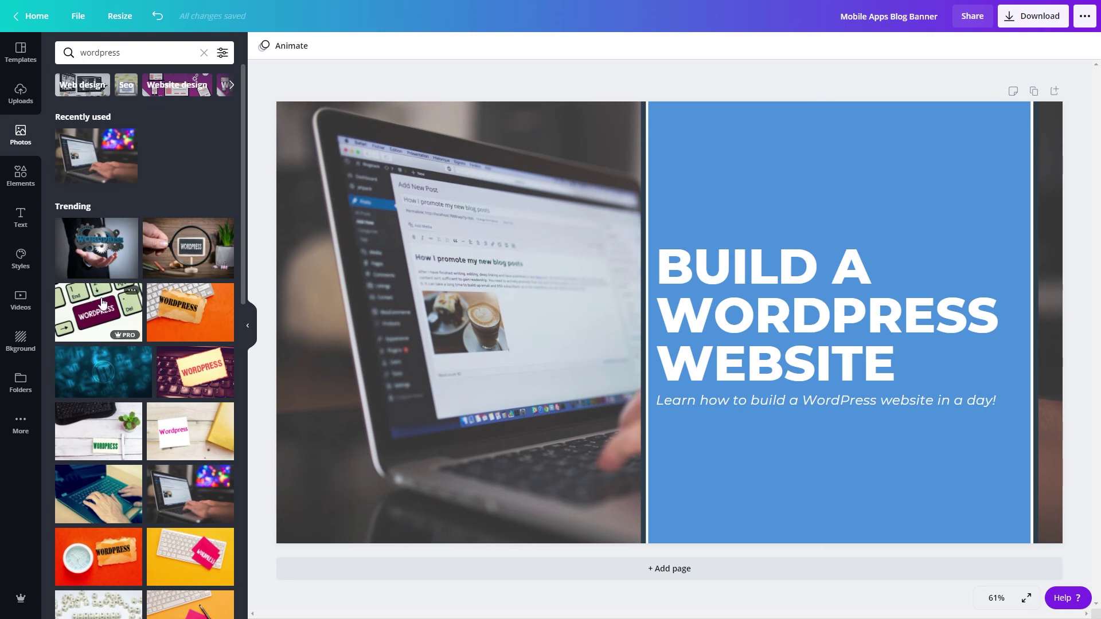
Replace the banner's background photo with the one of hands typing on a laptop that shows the WordPress editor.
scroll(95, 300, "down", 2)
scroll(102, 302, "down", 5)
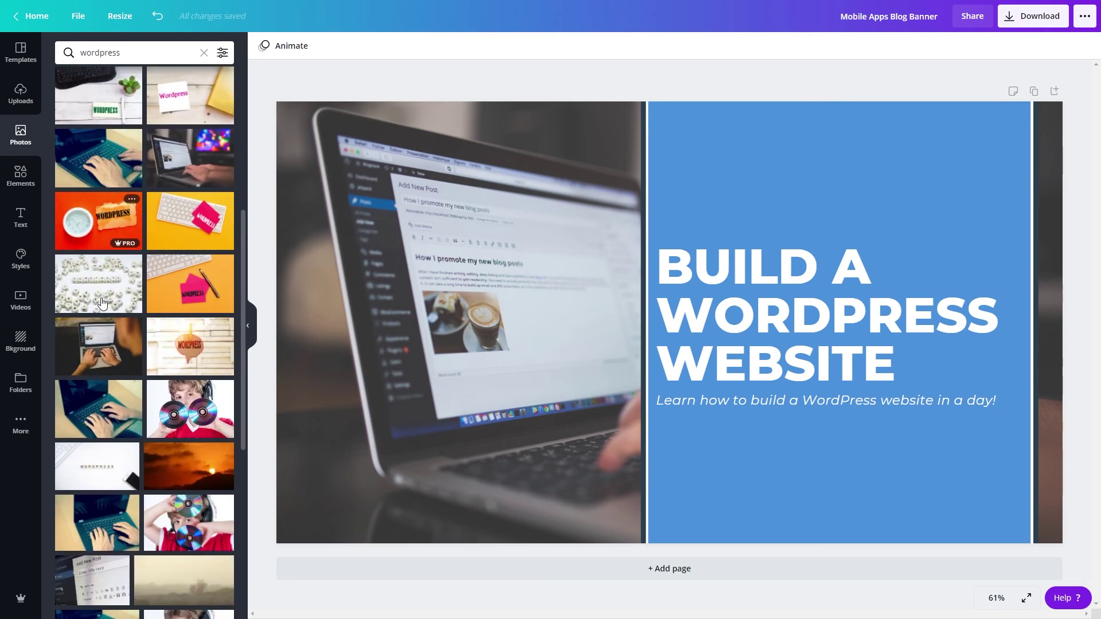
left_click_drag(82, 289, 325, 281)
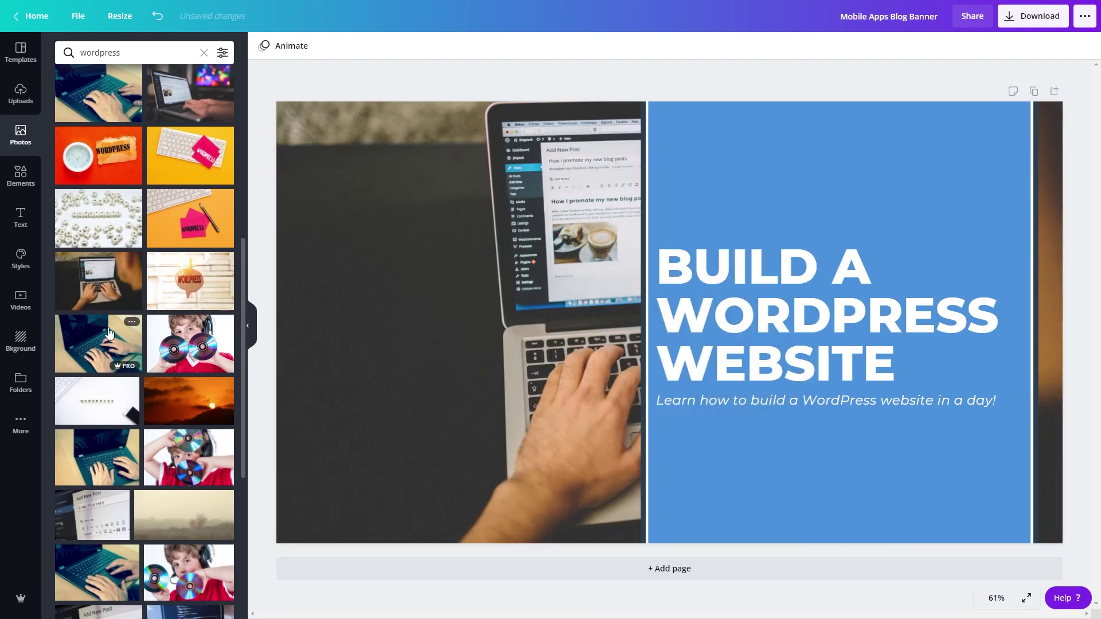
Replace the banner's background photo with the close-up of the WordPress add-new-post screen.
scroll(102, 334, "down", 2)
left_click_drag(109, 402, 303, 360)
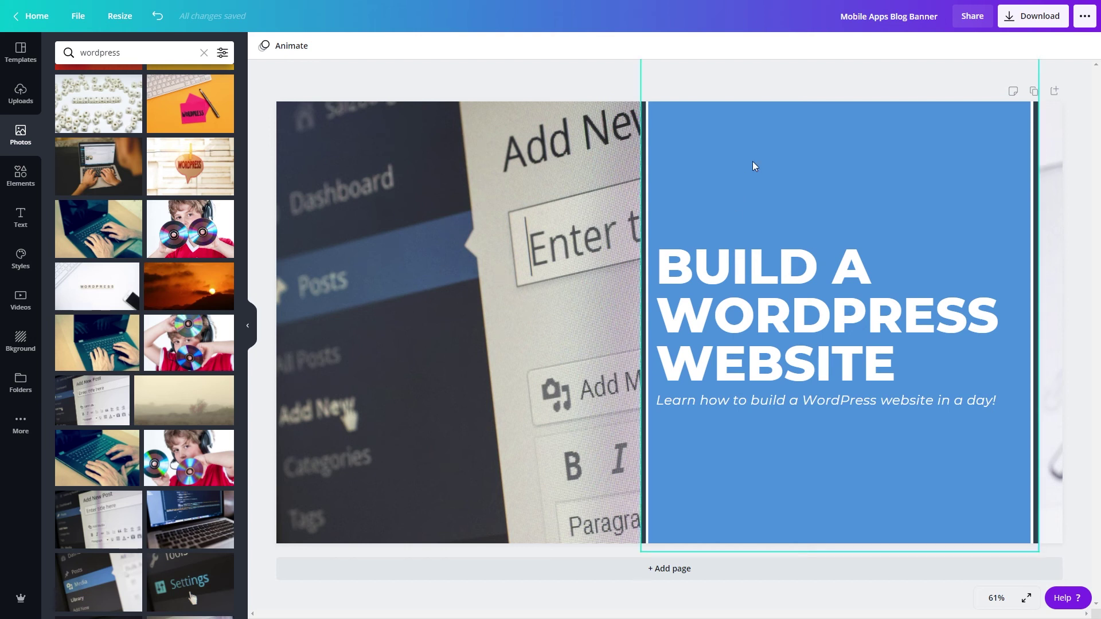
Set the transparency of the blue panel behind the headline to 60.
left_click(705, 189)
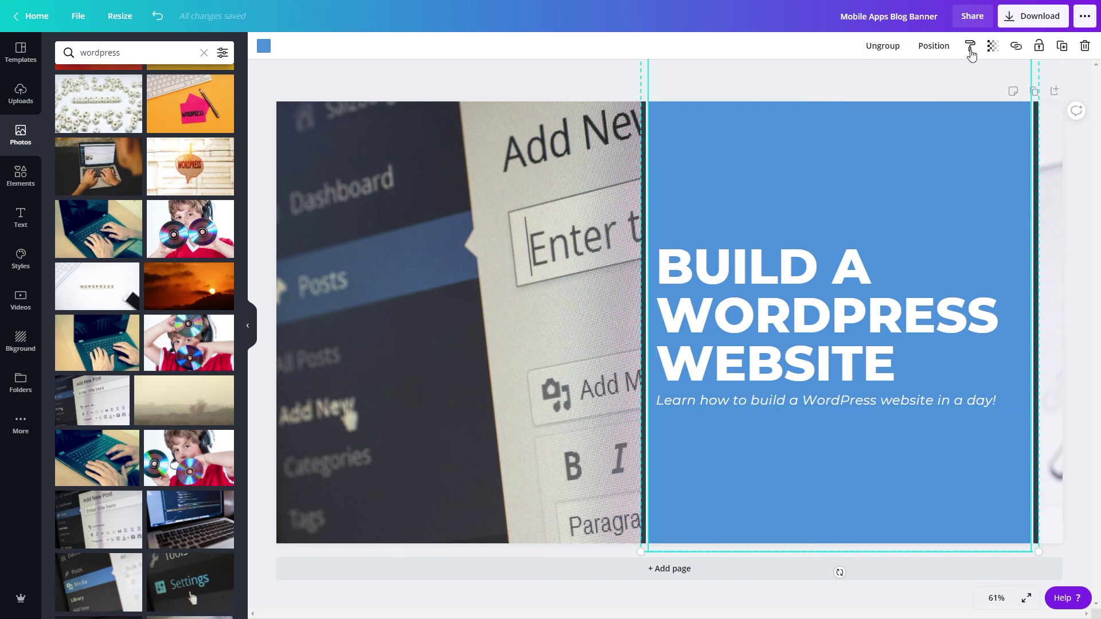
left_click(992, 46)
left_click_drag(954, 76, 929, 77)
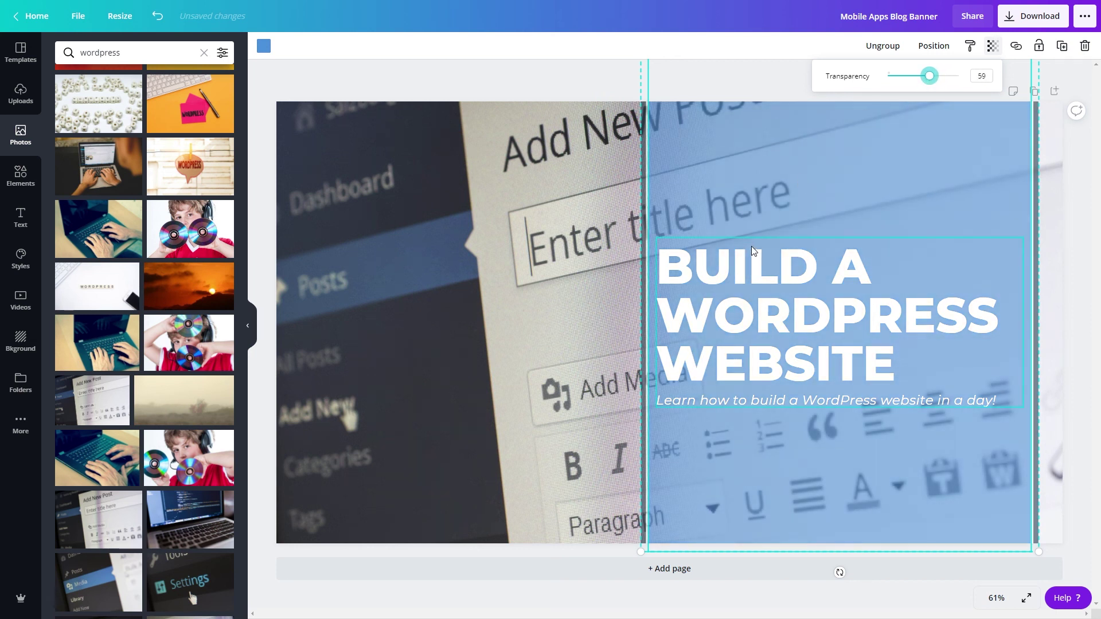
left_click_drag(929, 76, 929, 76)
key("ctrl+z")
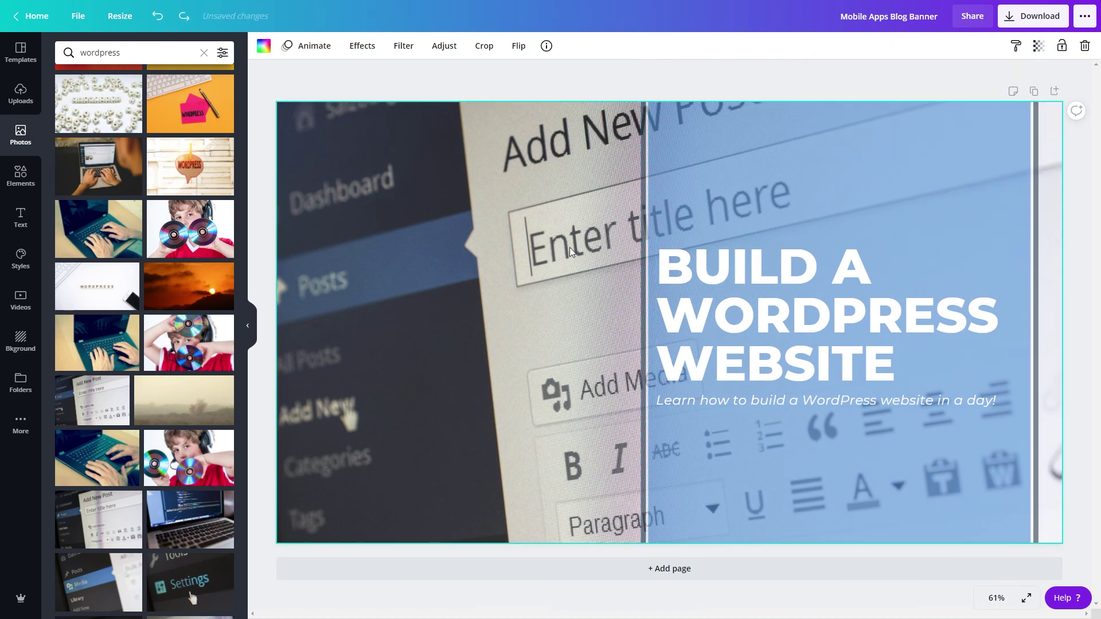
Move the grouped blue panel with its headline and subtitle slightly to the left over the background photo.
left_click(739, 350)
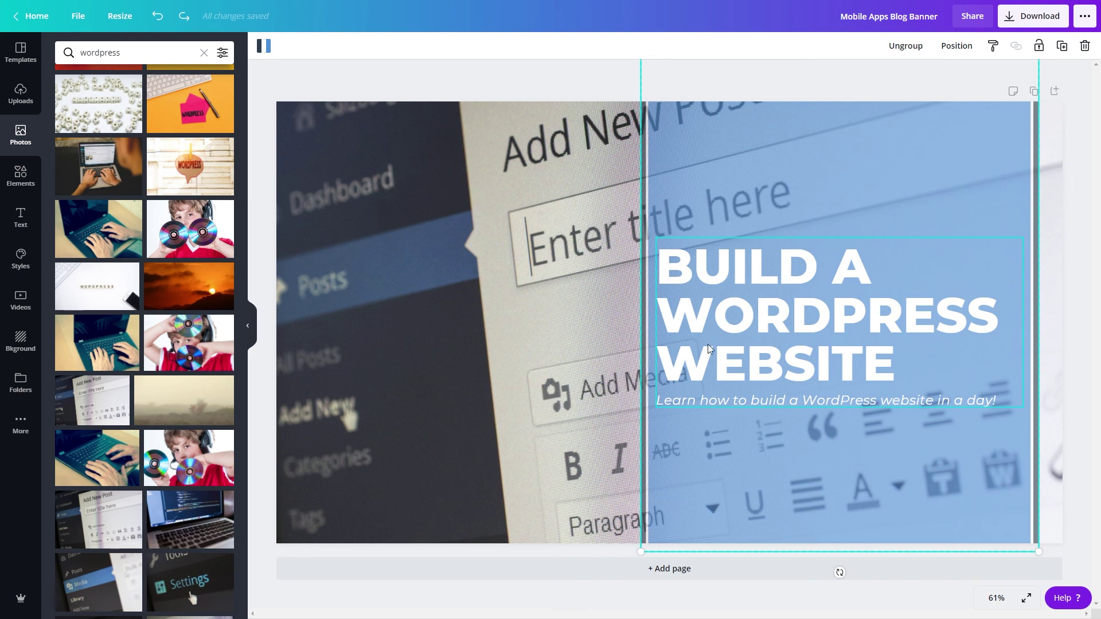
left_click_drag(747, 345, 709, 340)
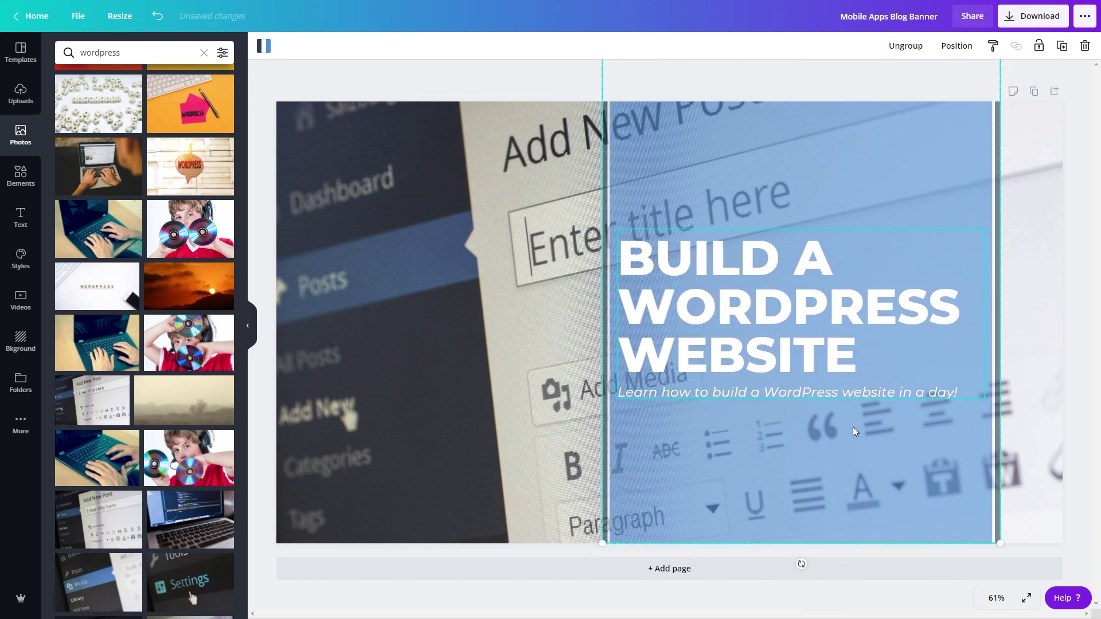
left_click(463, 430)
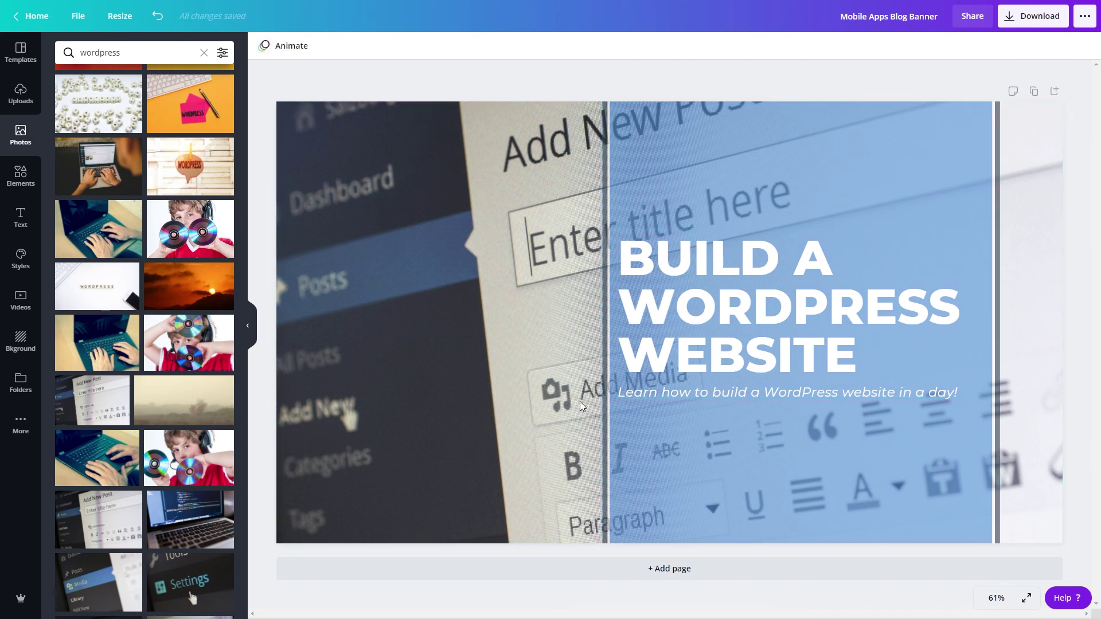
Set the letter spacing of the subtitle below the headline to 229.
left_click(703, 394)
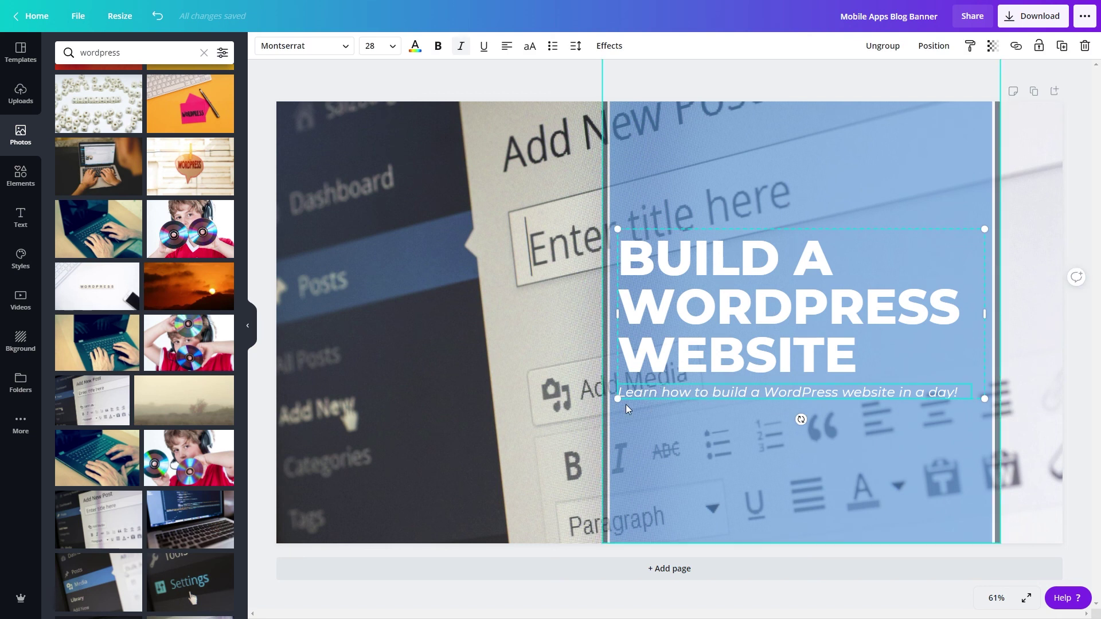
left_click(576, 48)
left_click_drag(648, 80, 664, 82)
left_click(755, 455)
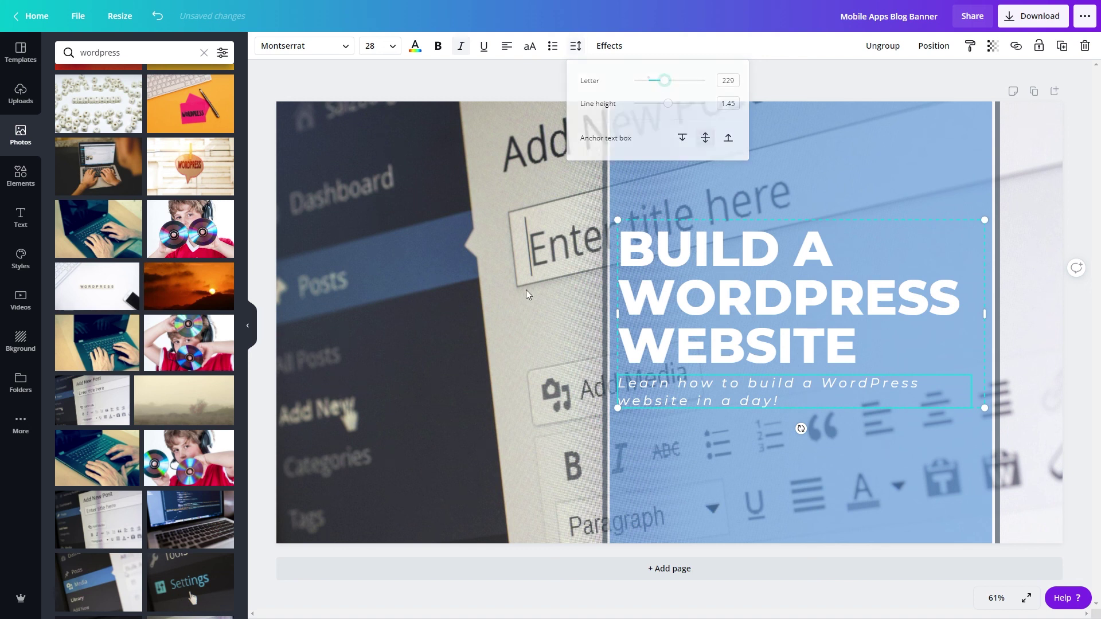
key("ctrl+z")
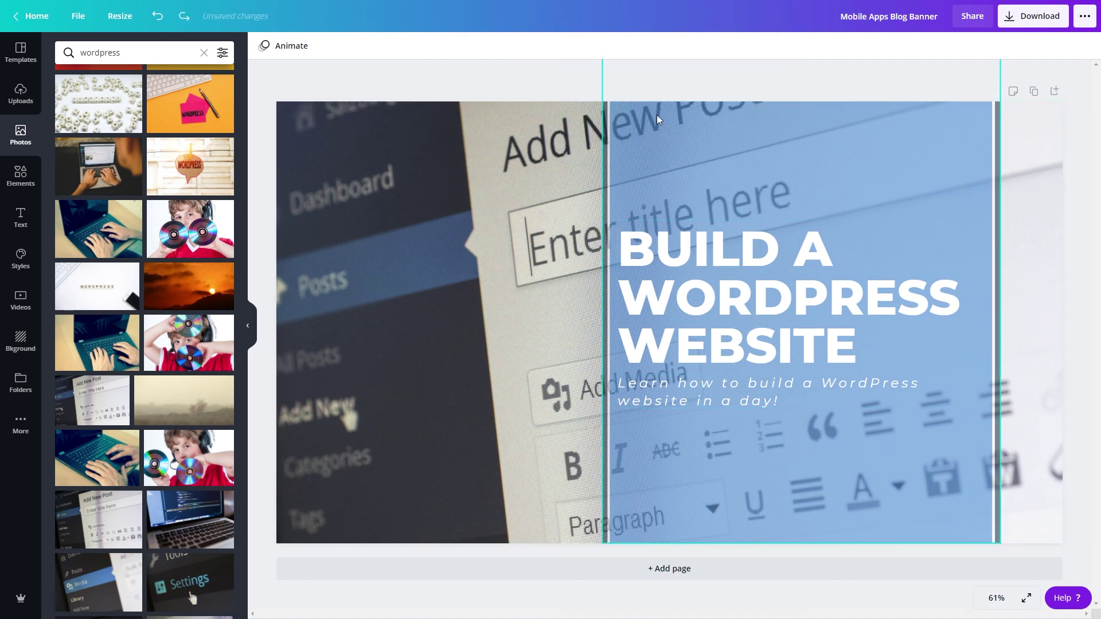
Set the transparency of the blue panel behind the headline to 75.
left_click(721, 163)
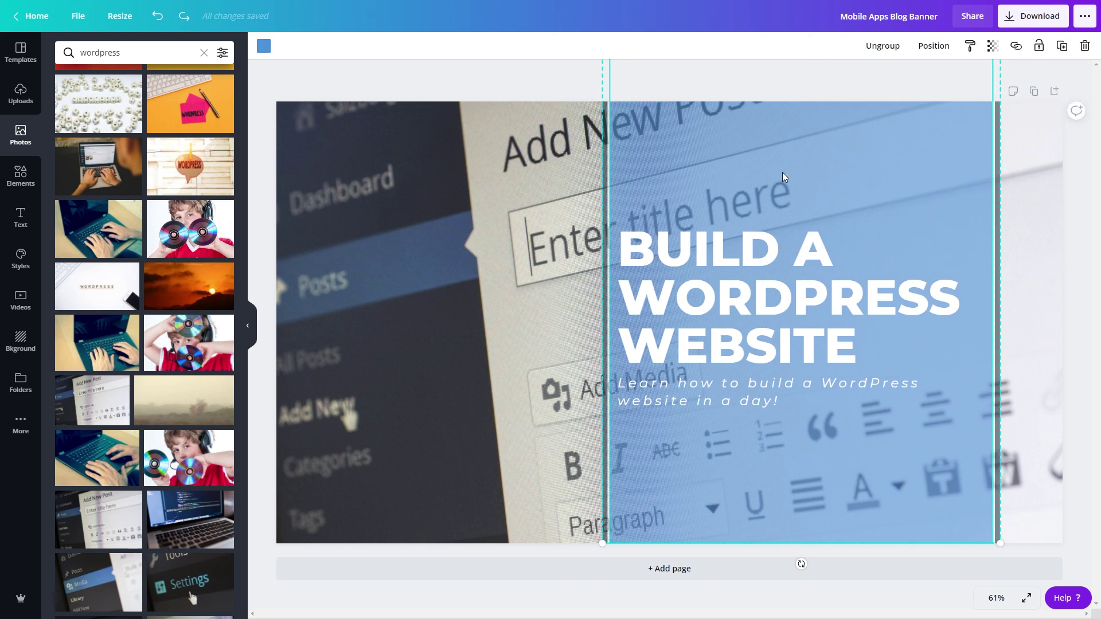
left_click(992, 46)
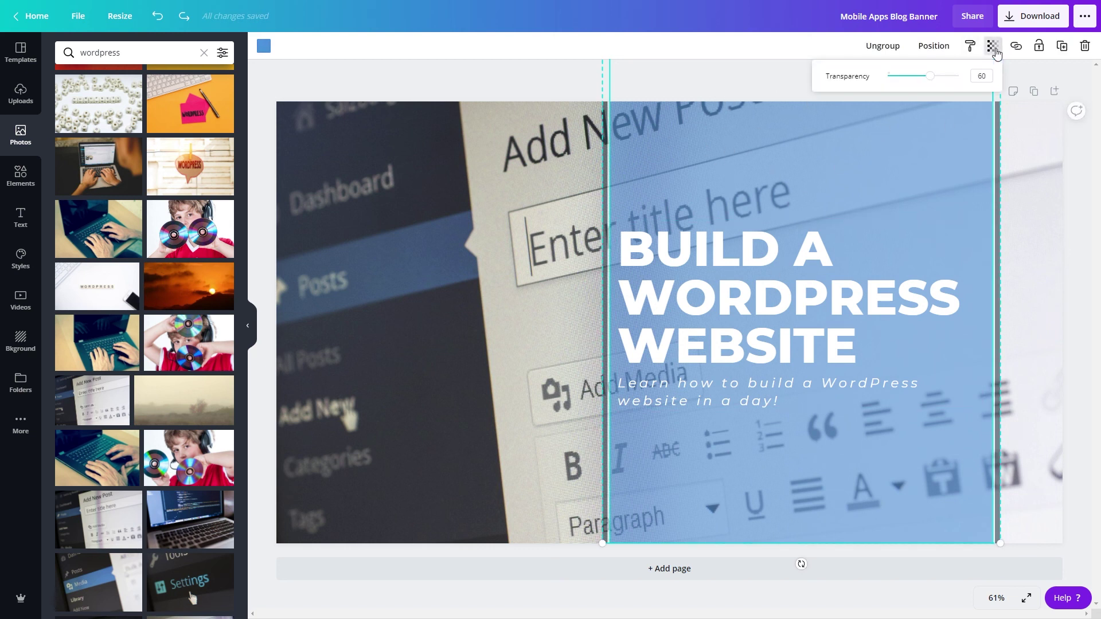
left_click_drag(936, 80, 943, 81)
key("Escape")
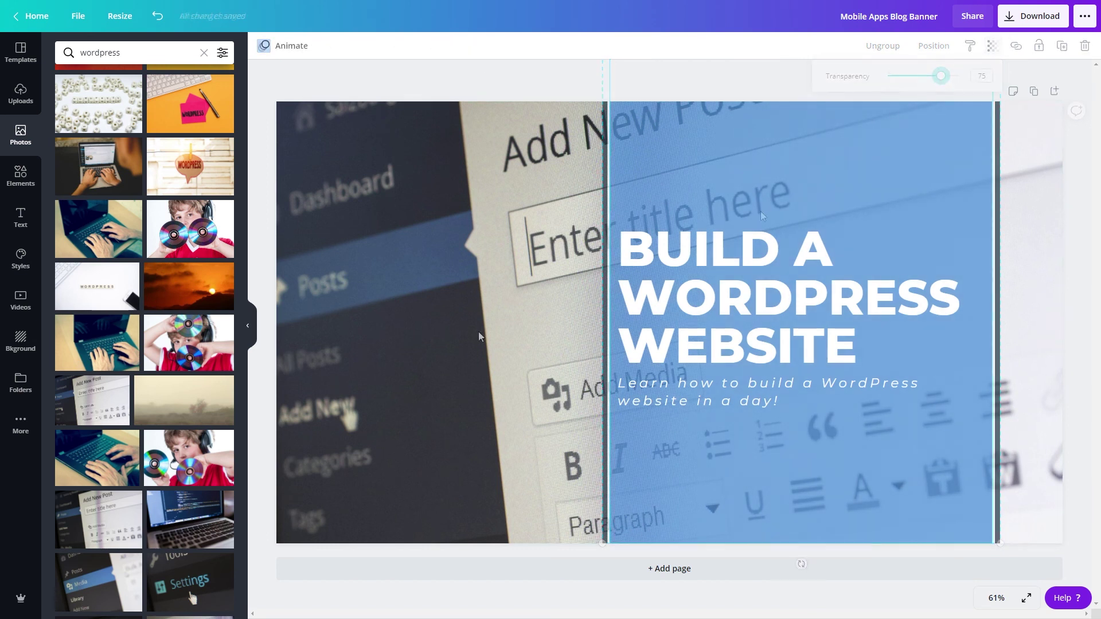